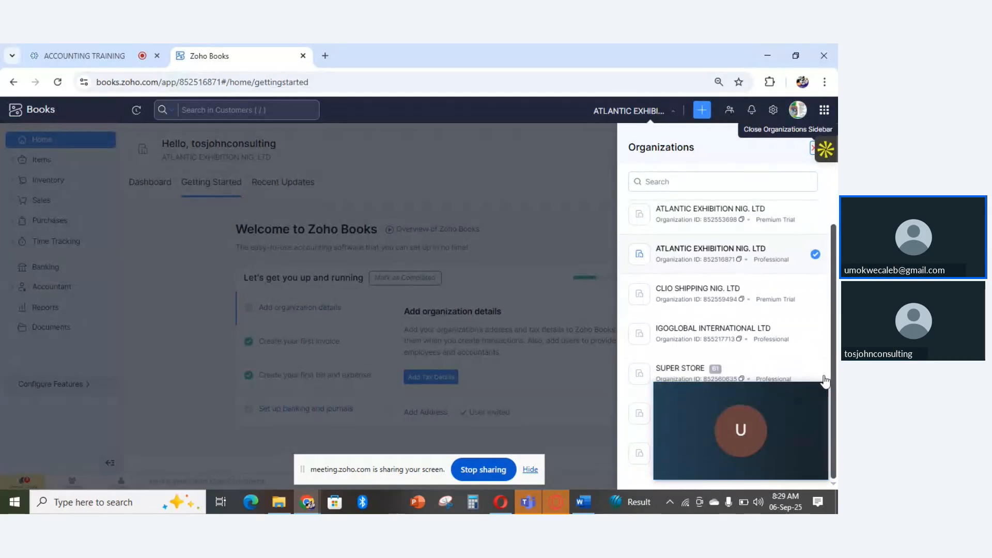
# - Switch to the TOSJOHN CONSULTING organization and look over its dashboard, down to the Projects and Bank and Credit Cards sections
pyautogui.moveTo(811, 401); pyautogui.dragTo(545, 300)
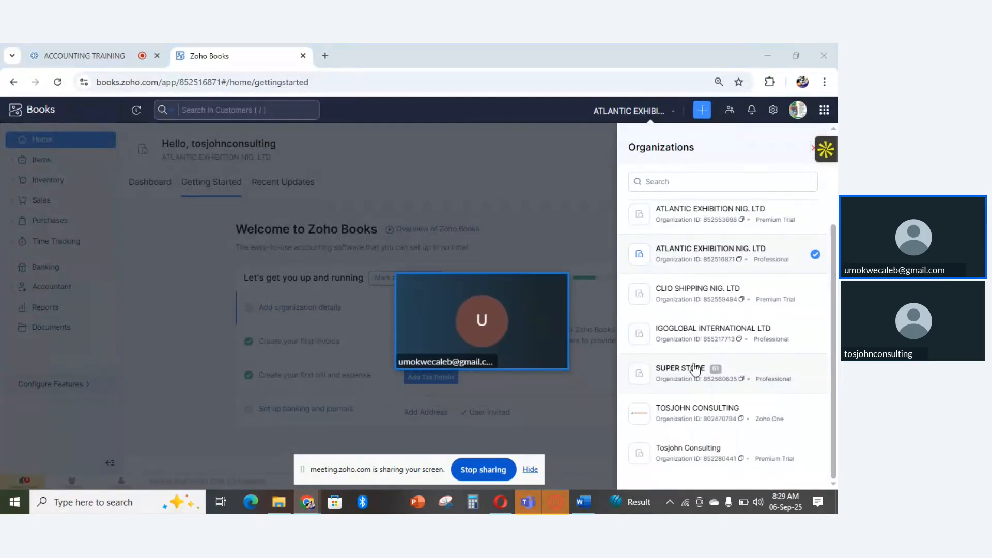
pyautogui.click(720, 417)
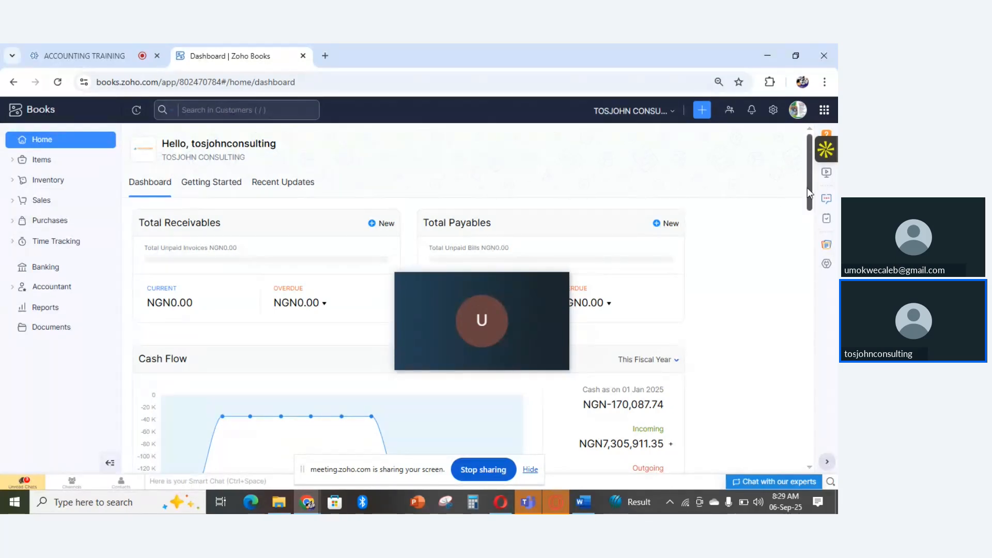
pyautogui.moveTo(808, 187); pyautogui.dragTo(802, 311)
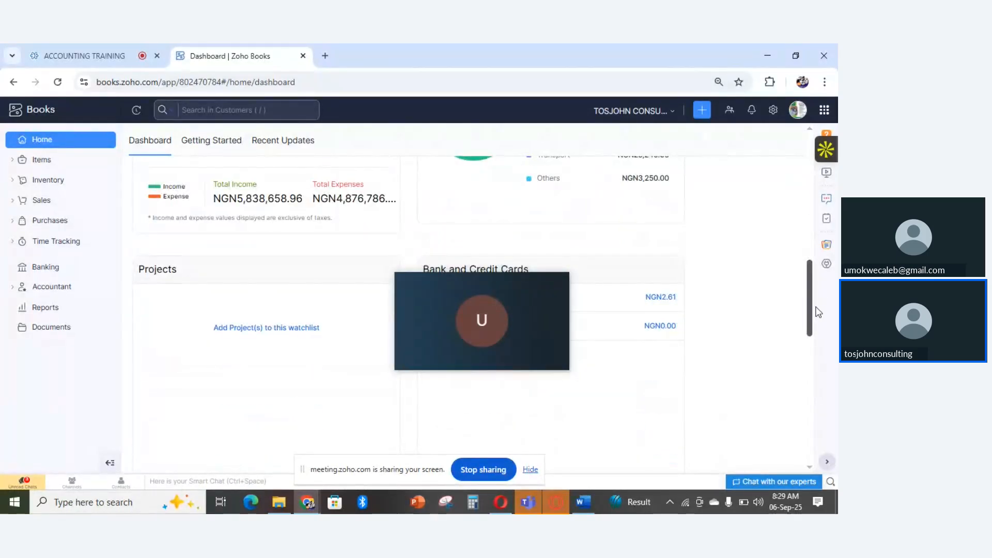
pyautogui.moveTo(818, 312); pyautogui.dragTo(789, 179)
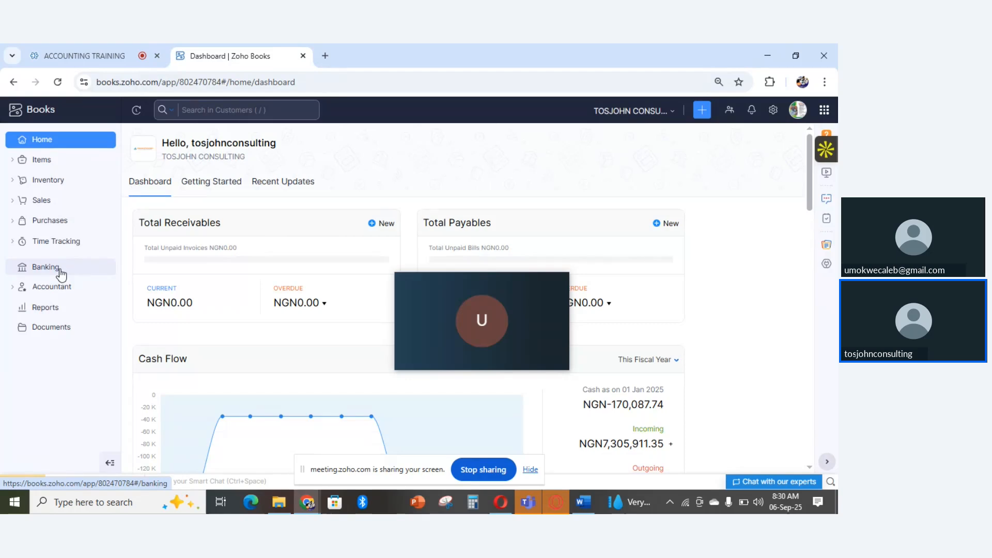
# - Open the form for manually adding a bank or credit card account in Banking and review its fields
pyautogui.click(61, 275)
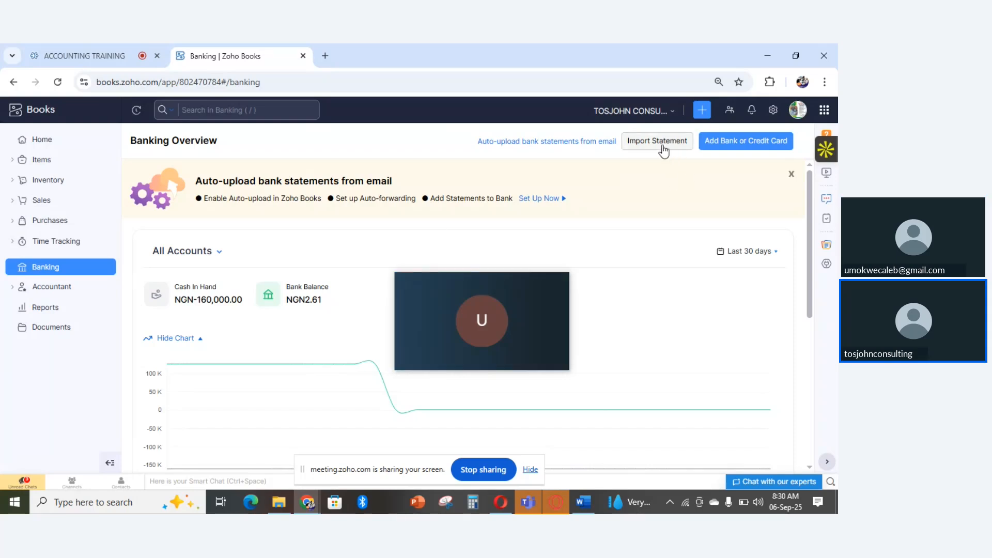
pyautogui.click(749, 148)
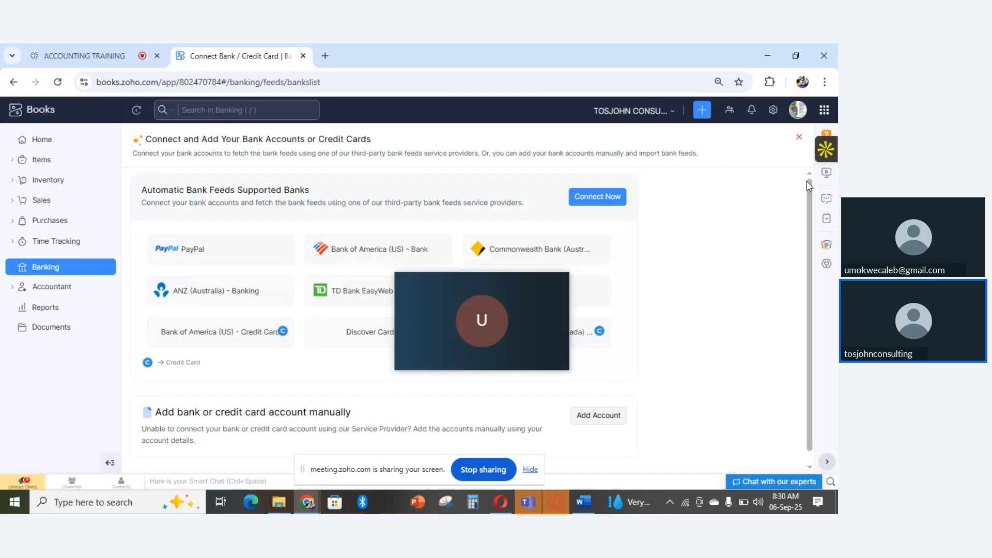
pyautogui.scroll(-1, 812, 227)
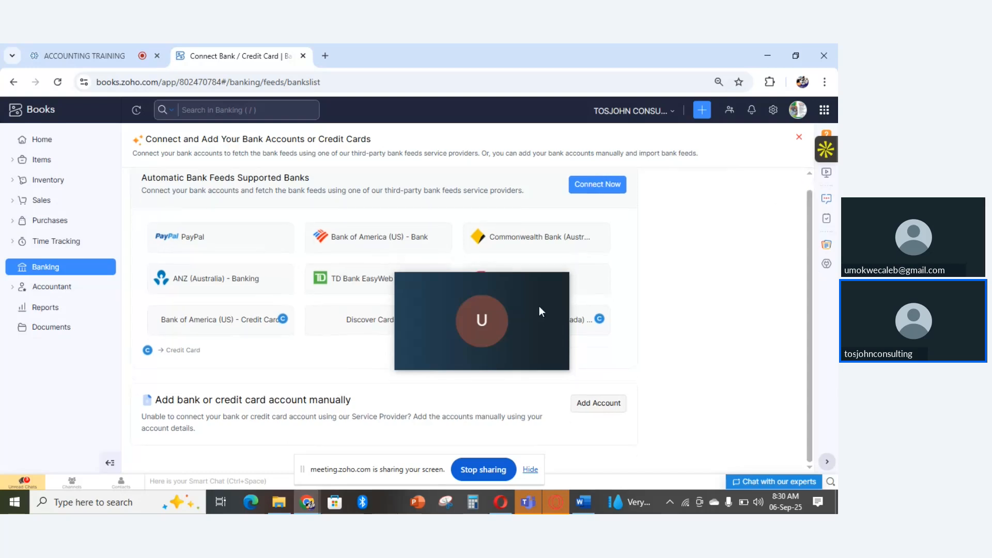
pyautogui.moveTo(530, 290); pyautogui.dragTo(752, 177)
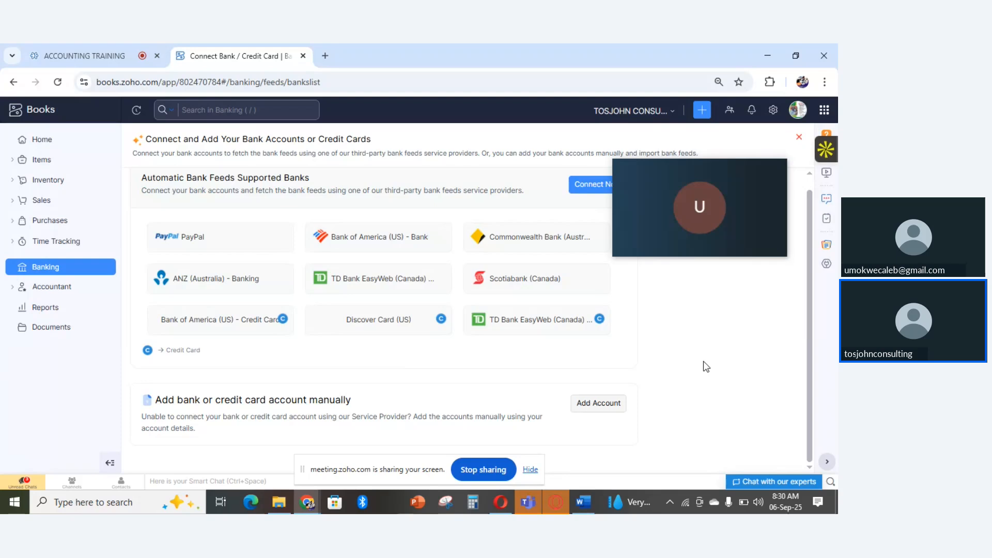
pyautogui.click(590, 408)
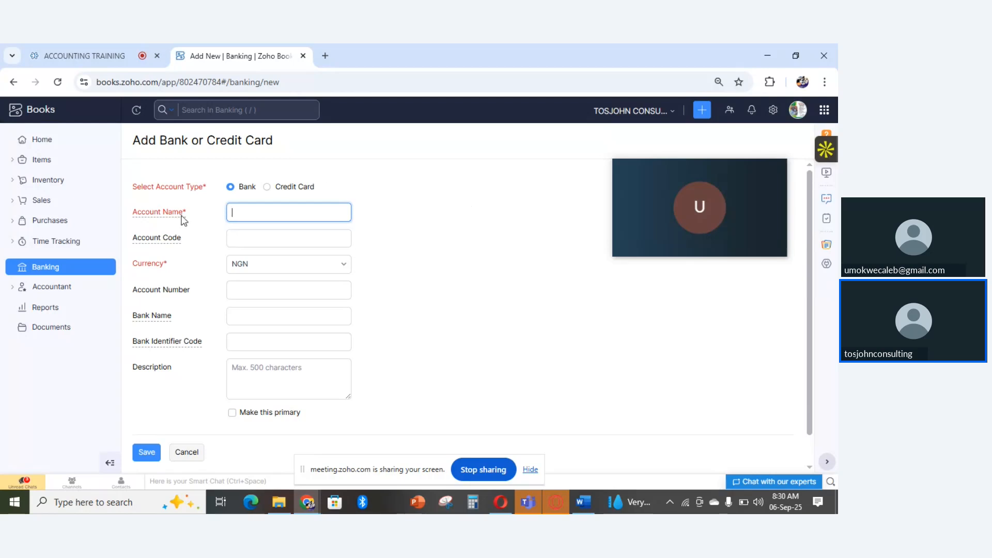
pyautogui.moveTo(171, 221)
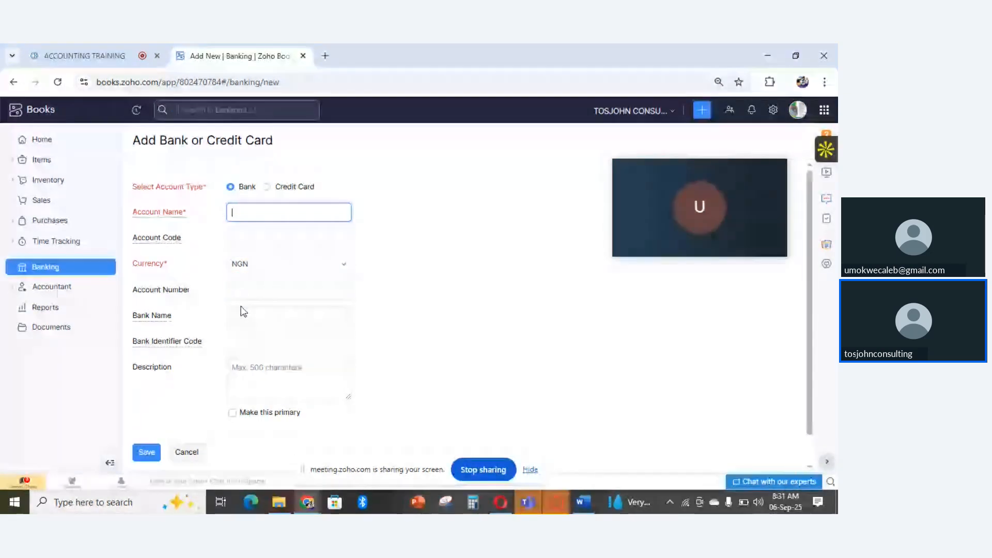
pyautogui.moveTo(162, 322)
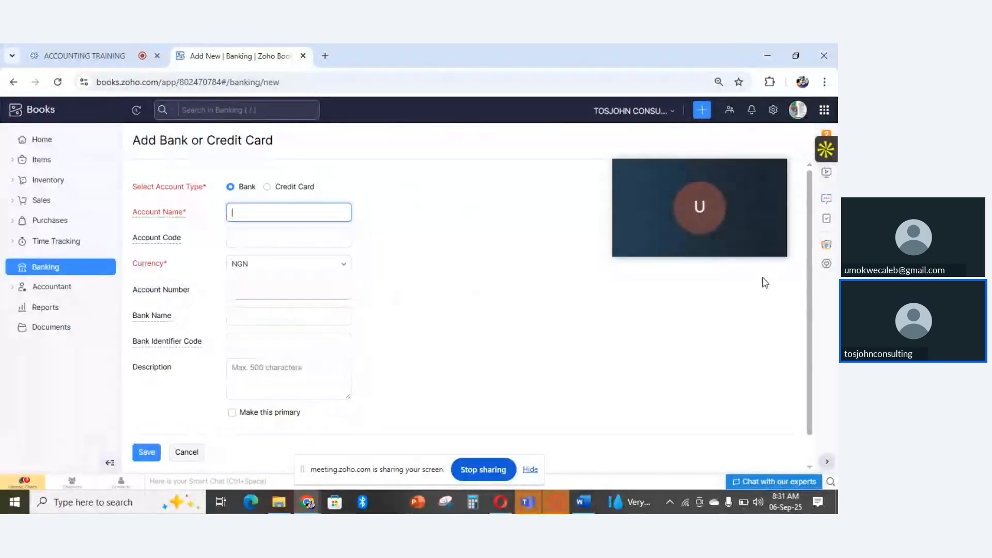
pyautogui.moveTo(811, 287); pyautogui.dragTo(812, 333)
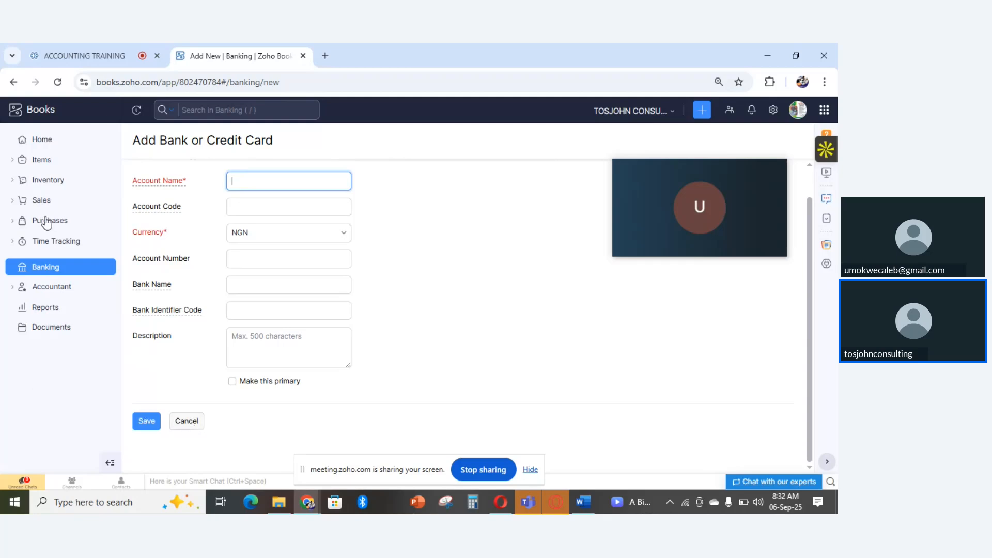
# - Open the list of all items and start a new item
pyautogui.click(51, 163)
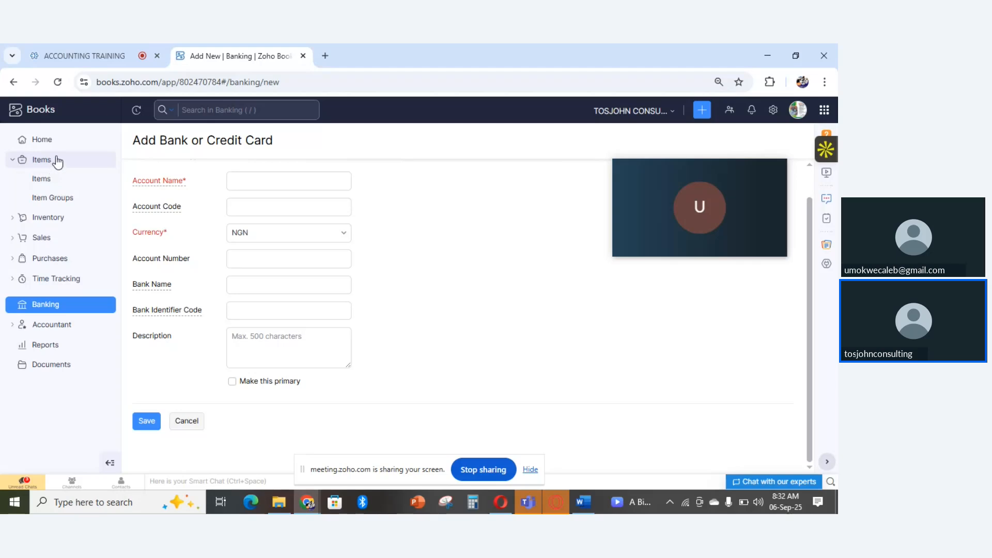
pyautogui.click(57, 162)
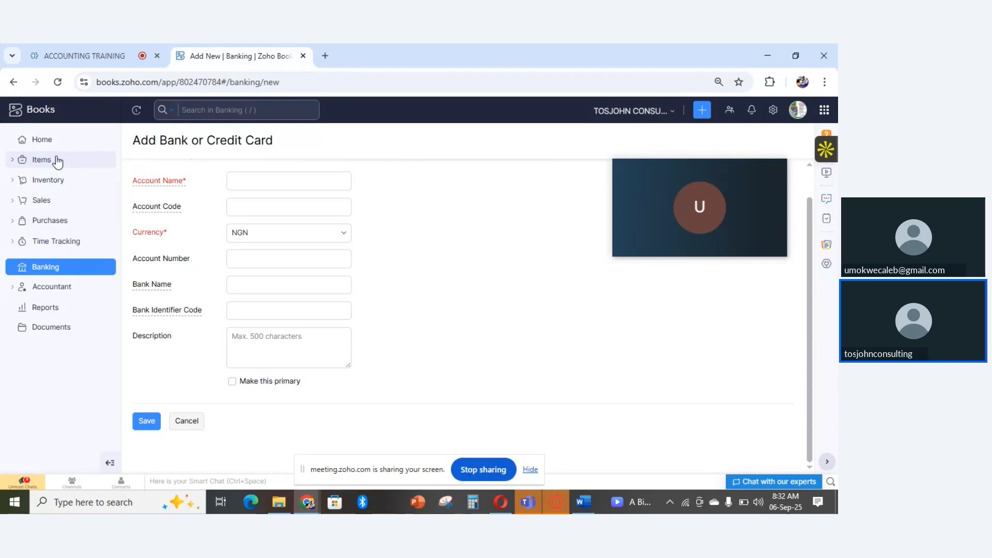
pyautogui.click(57, 163)
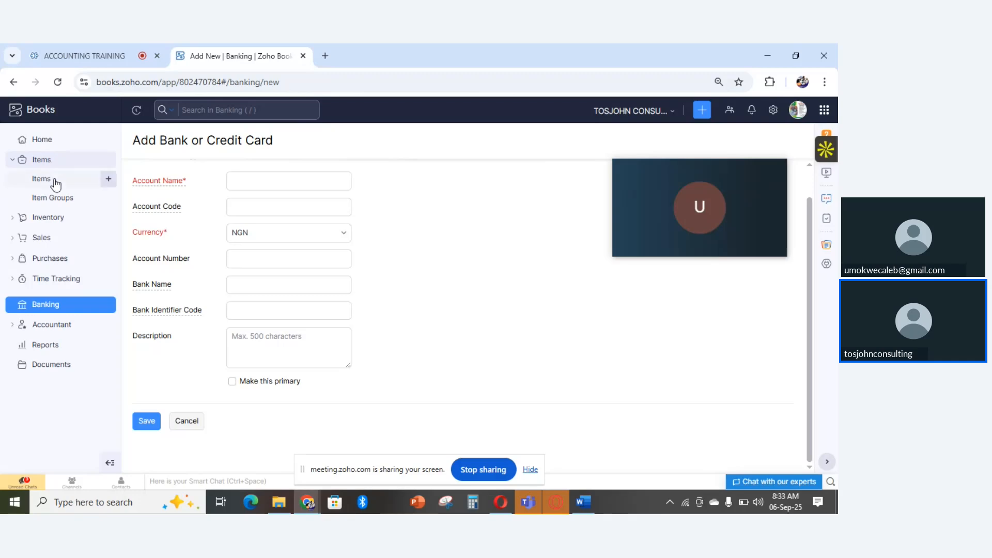
pyautogui.click(44, 180)
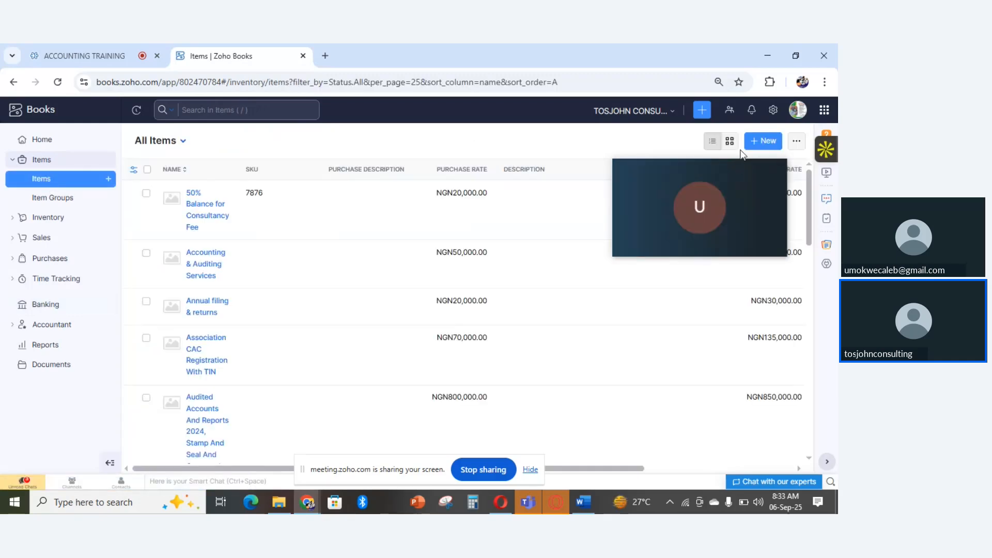
pyautogui.click(766, 142)
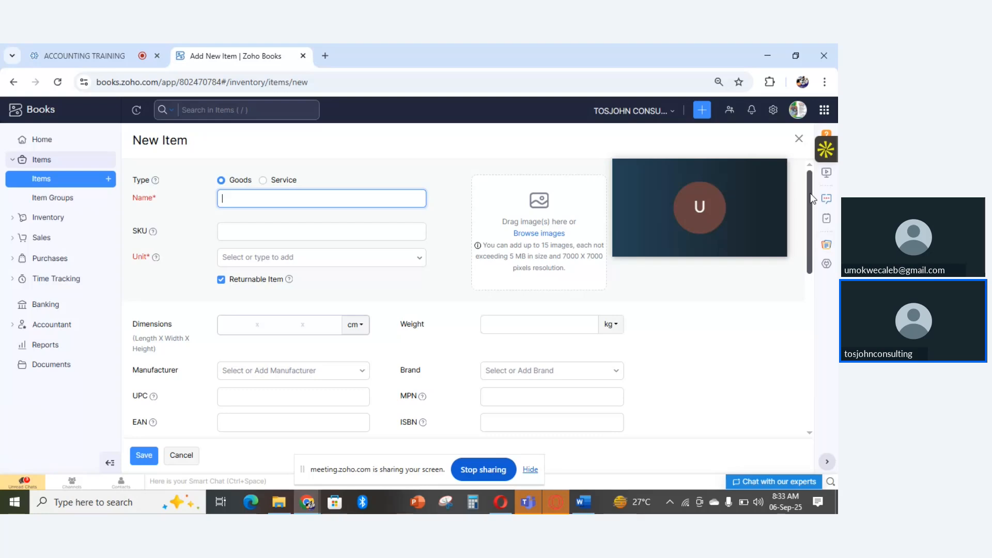
# - Review the New Item form from the basic details through the sales and purchase information to the inventory tracking section
pyautogui.moveTo(811, 195); pyautogui.dragTo(811, 200)
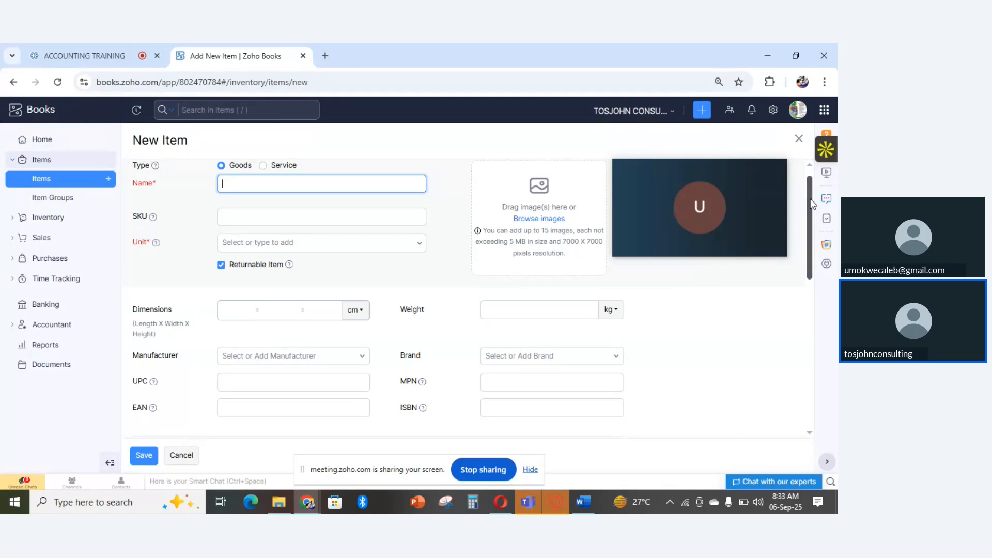
pyautogui.moveTo(811, 200); pyautogui.dragTo(816, 257)
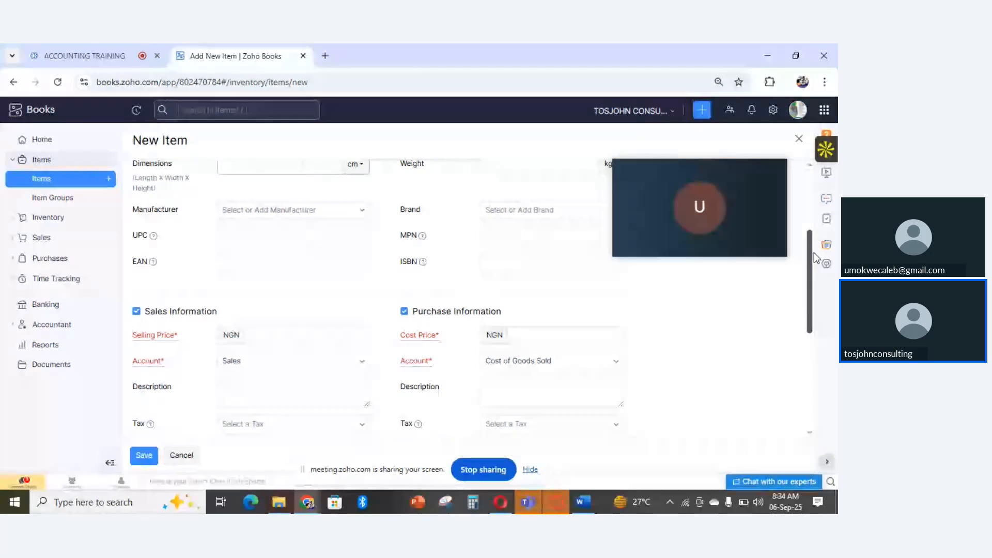
pyautogui.moveTo(815, 257); pyautogui.dragTo(815, 280)
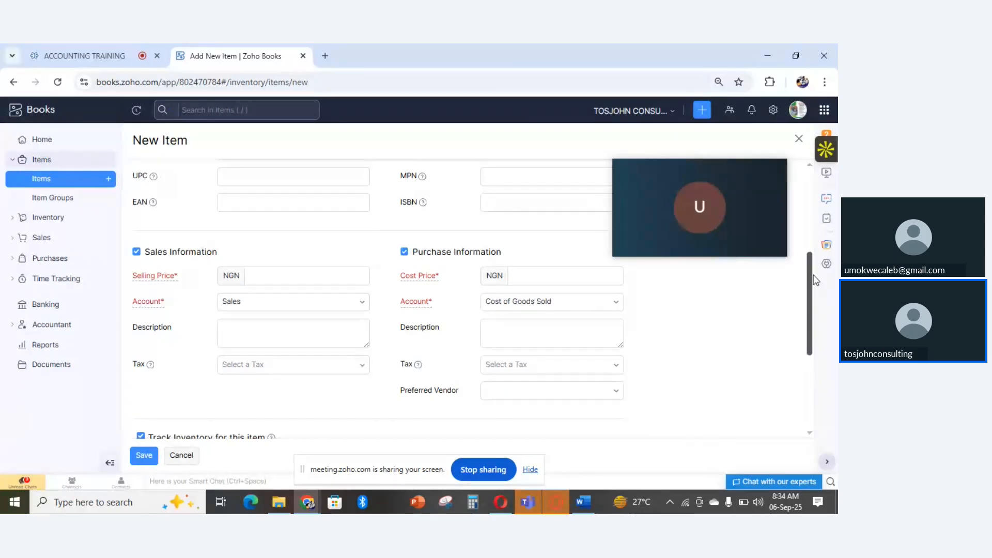
pyautogui.scroll(1, 461, 292)
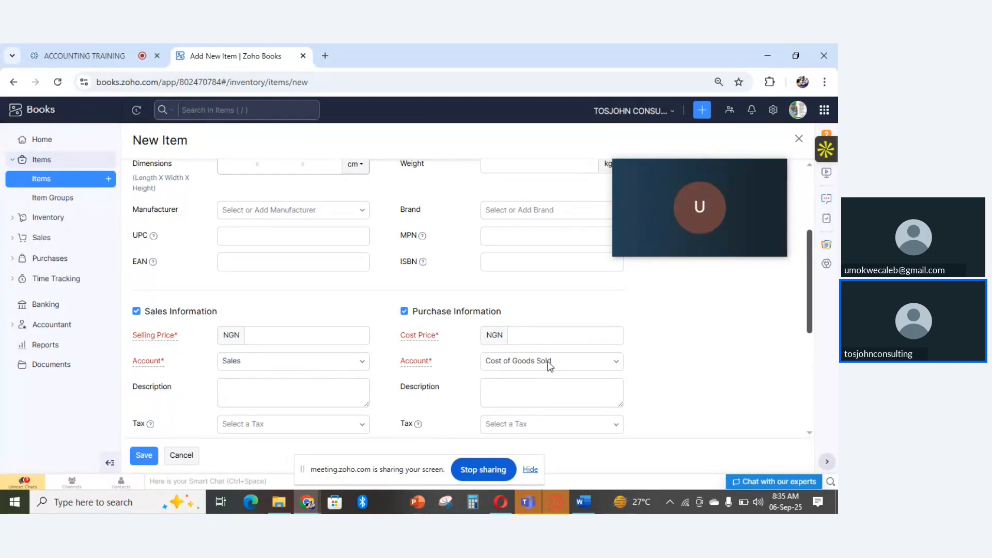
pyautogui.moveTo(810, 253); pyautogui.dragTo(804, 353)
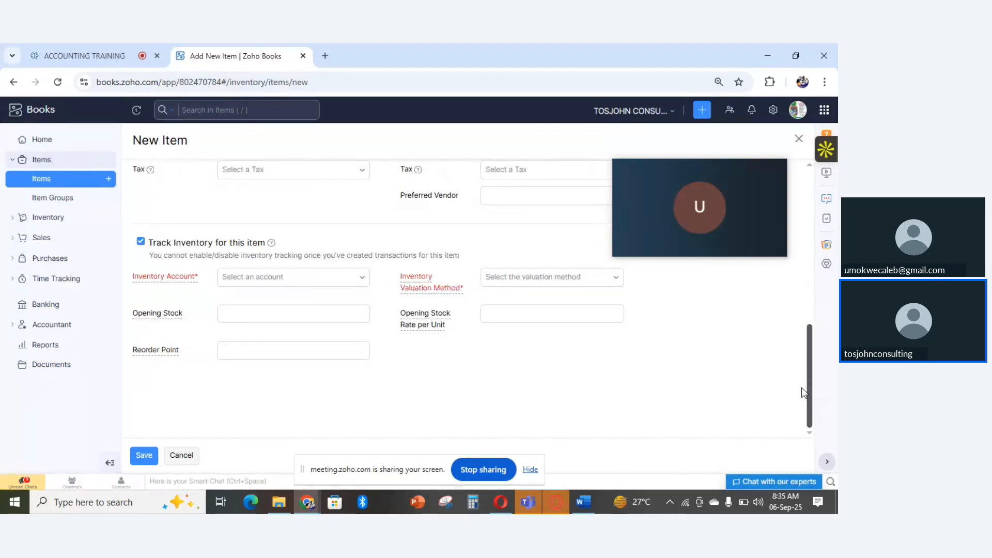
pyautogui.moveTo(802, 389); pyautogui.dragTo(808, 355)
pyautogui.moveTo(802, 403)
pyautogui.mouseDown()
pyautogui.moveTo(722, 390)
pyautogui.moveTo(810, 316)
pyautogui.moveTo(808, 411)
pyautogui.mouseUp()
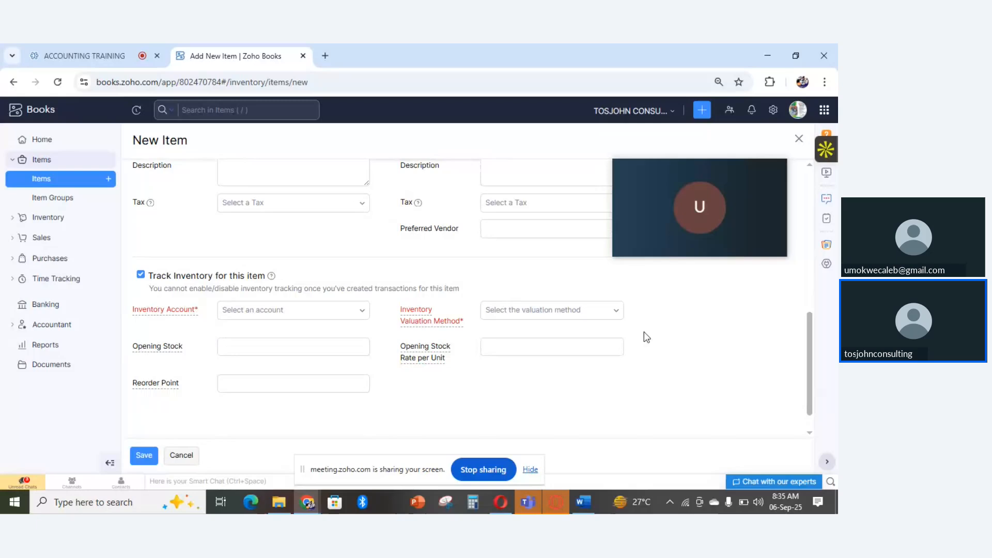
# - Examine the available choices for the new item's inventory account and inventory valuation method
pyautogui.click(252, 314)
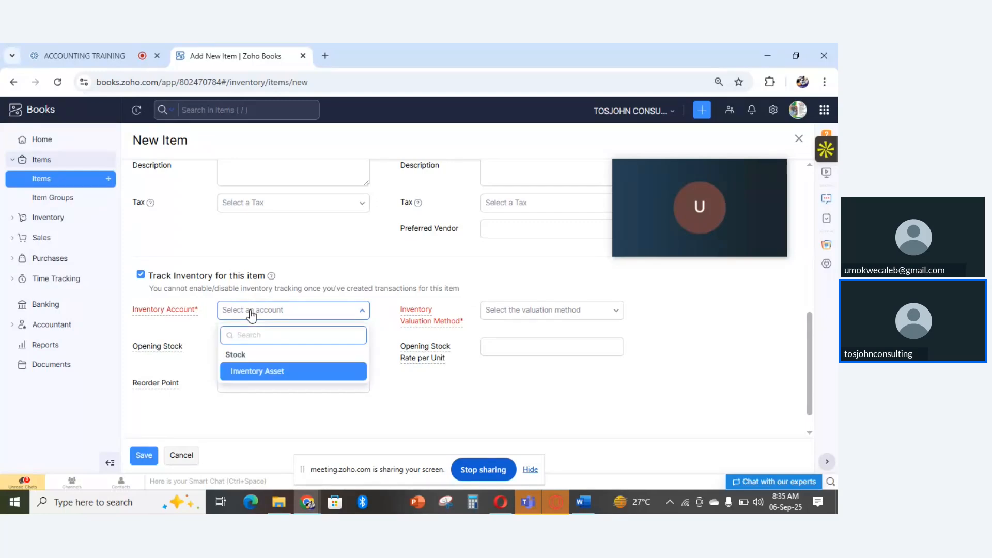
pyautogui.click(251, 314)
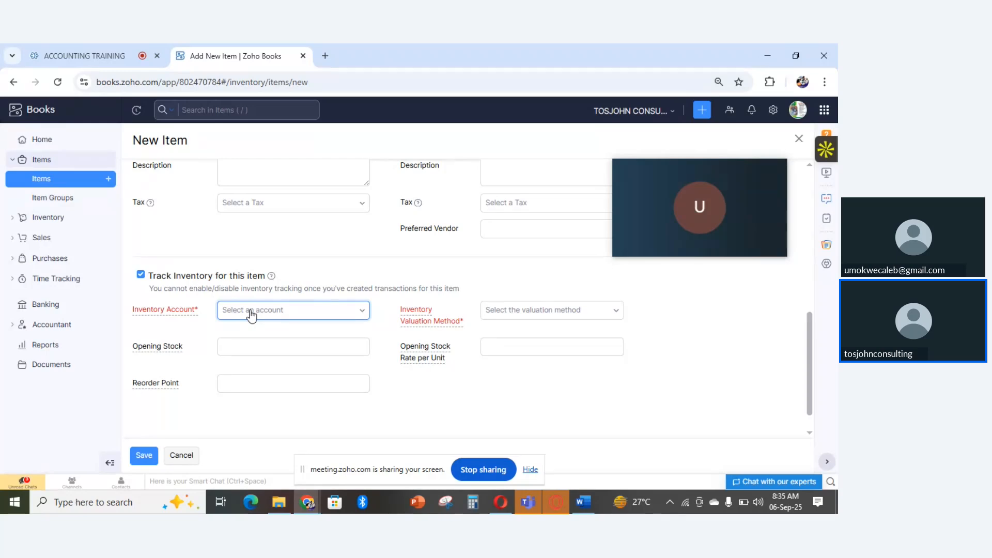
pyautogui.moveTo(438, 312)
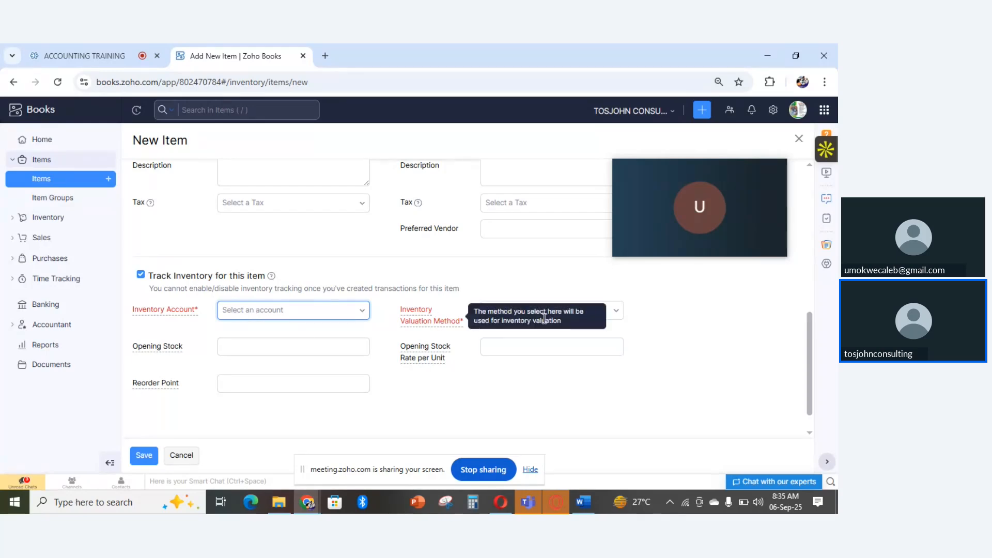
pyautogui.click(583, 316)
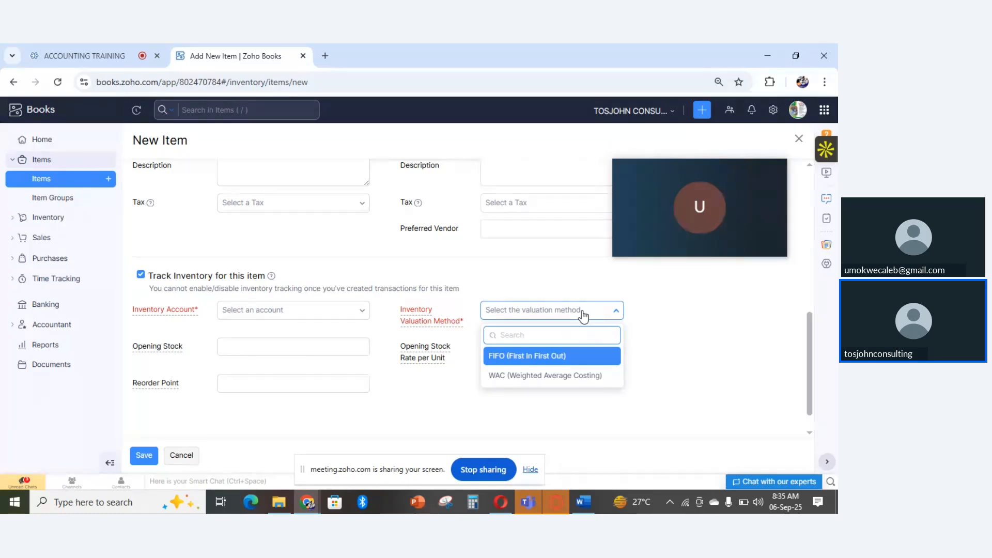
pyautogui.click(684, 318)
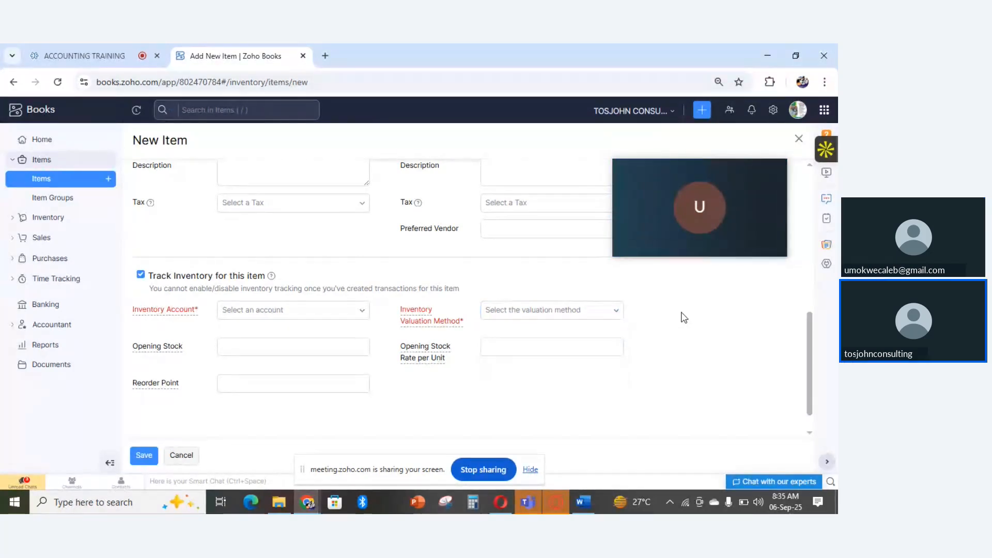
# - Examine the opening stock, opening stock rate per unit and reorder point fields of the new item
pyautogui.moveTo(157, 354)
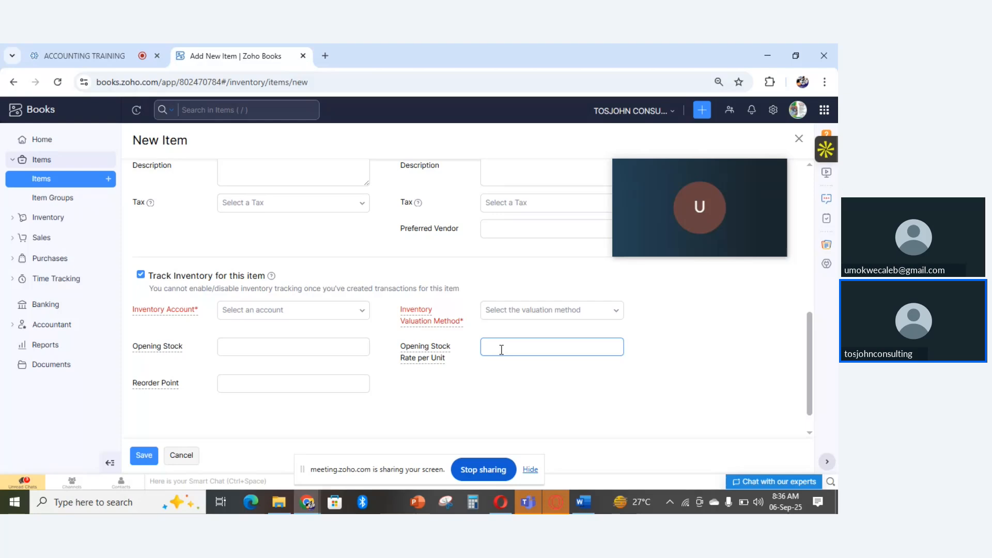
pyautogui.click(159, 385)
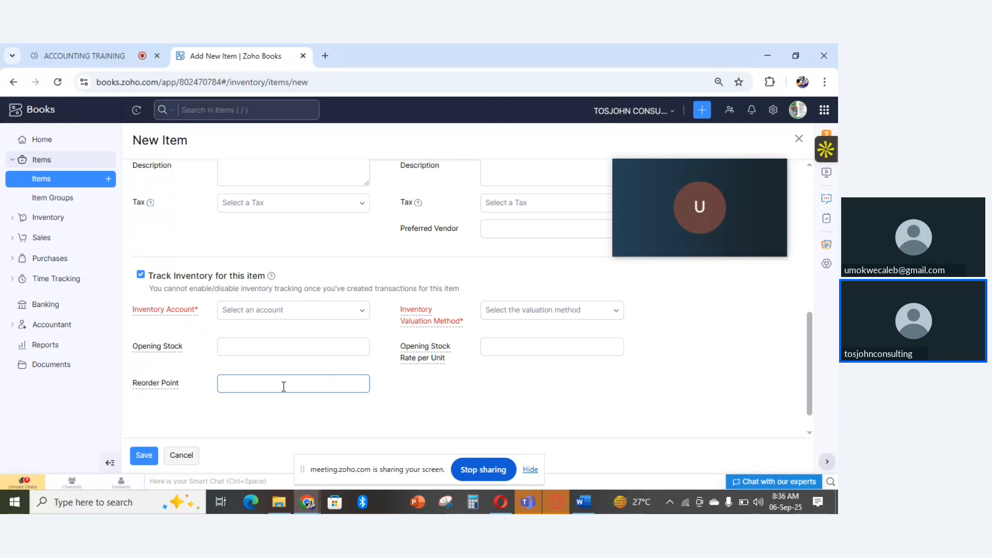
pyautogui.moveTo(173, 388)
pyautogui.click(651, 350)
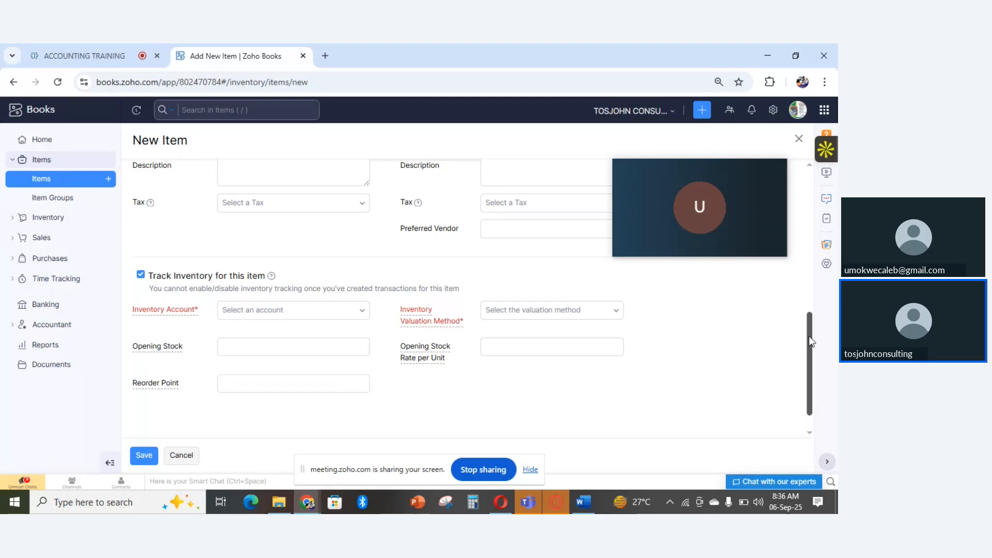
pyautogui.moveTo(811, 340); pyautogui.dragTo(811, 368)
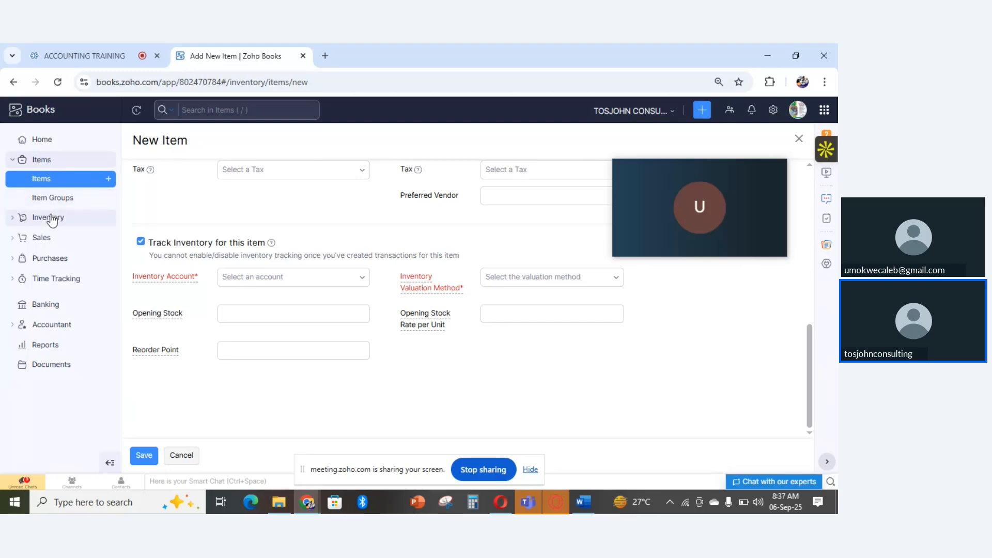
# - Discard the unsaved new item, return to the list of all items and view the list's additional actions
pyautogui.click(52, 181)
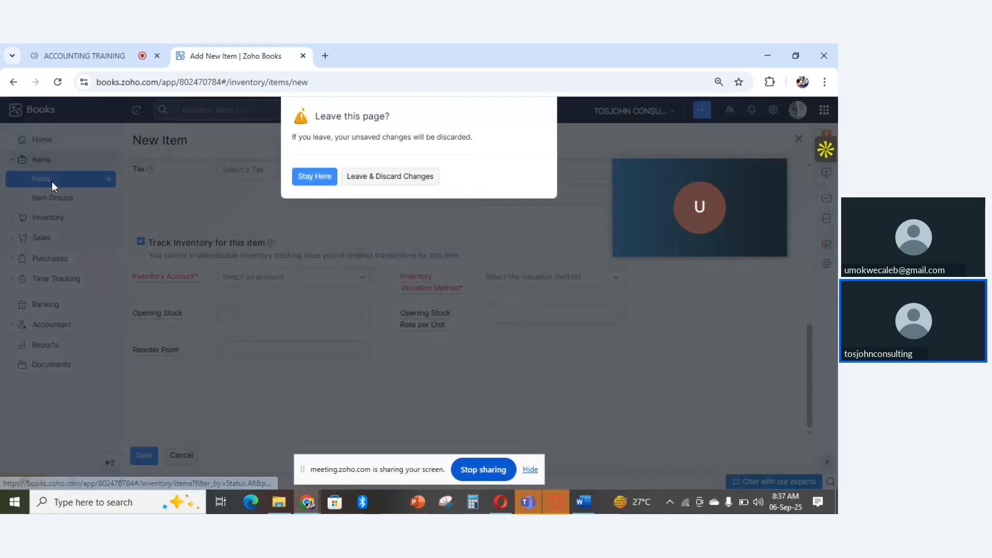
pyautogui.click(370, 175)
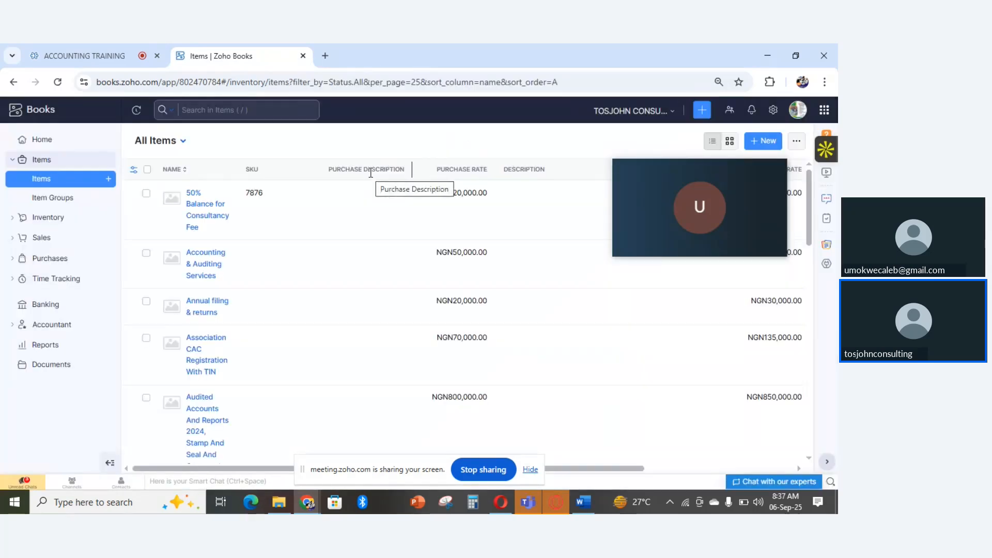
pyautogui.click(798, 145)
pyautogui.moveTo(786, 163)
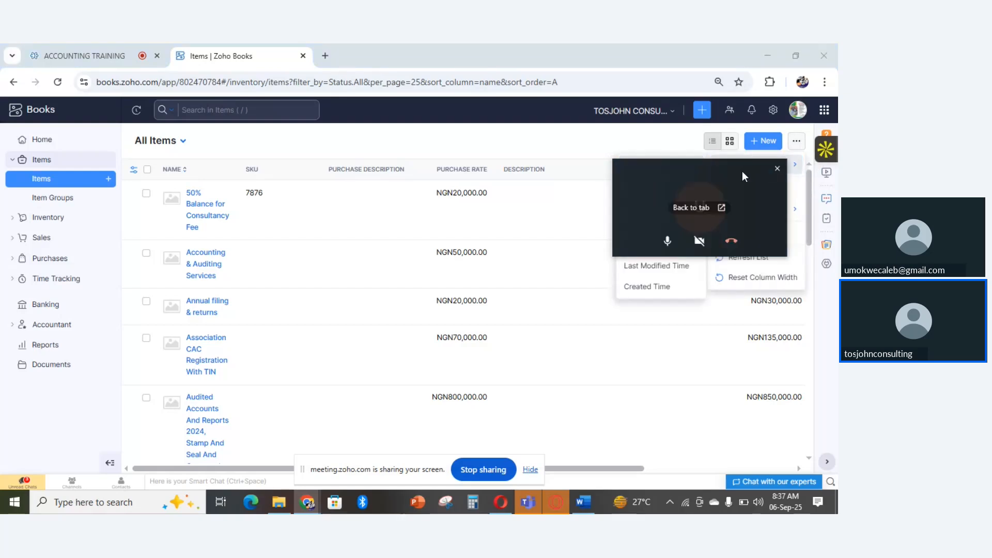
pyautogui.click(797, 141)
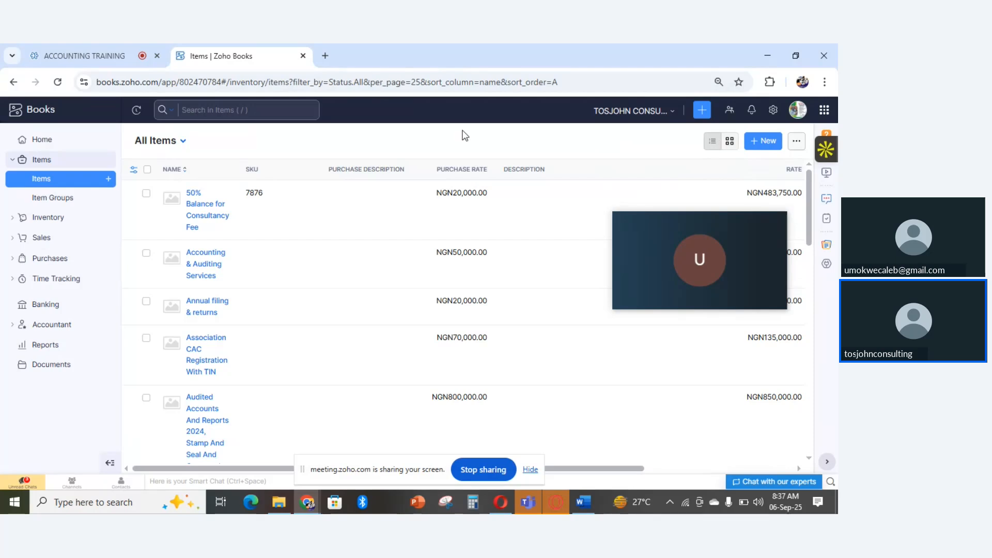
# - View the item groups page and open the list of inventory adjustments
pyautogui.click(50, 202)
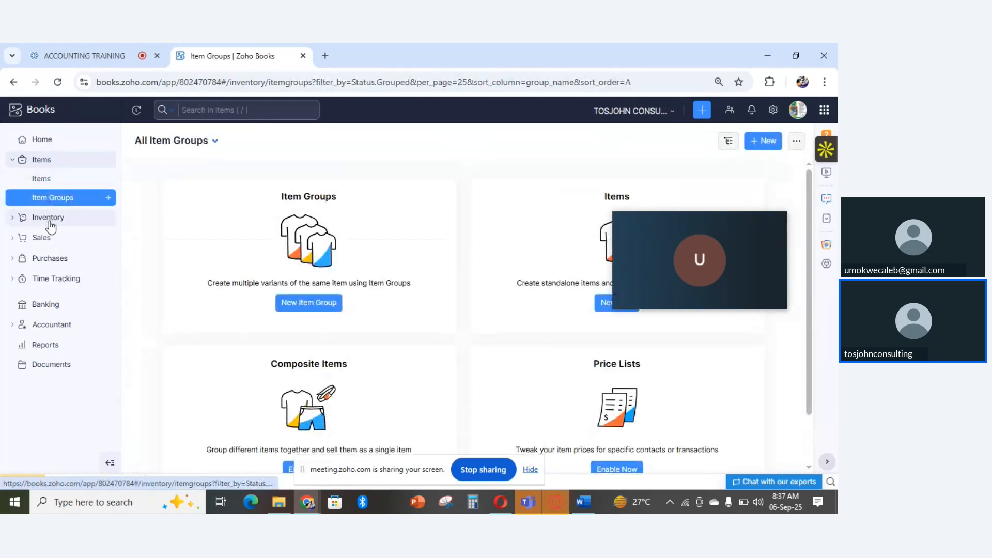
pyautogui.click(49, 219)
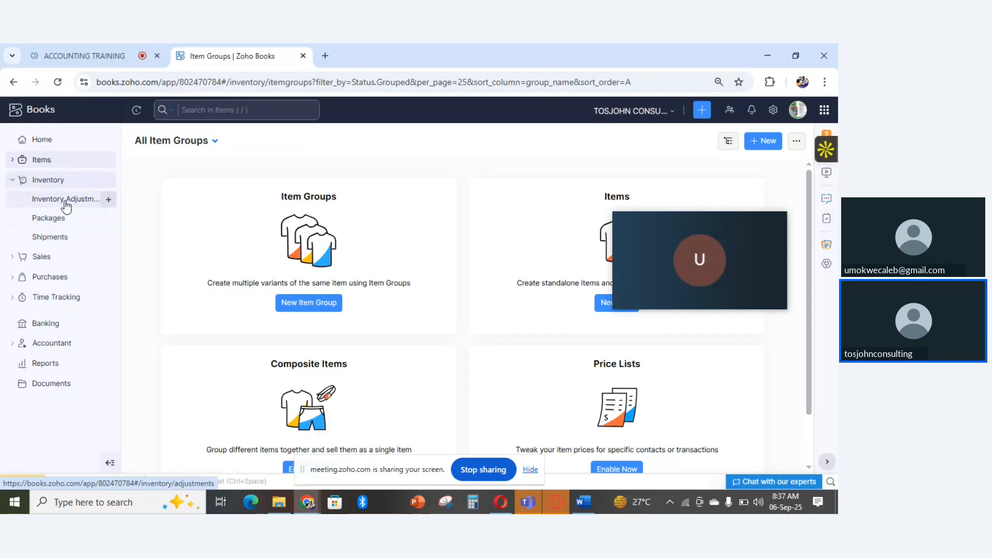
pyautogui.click(66, 207)
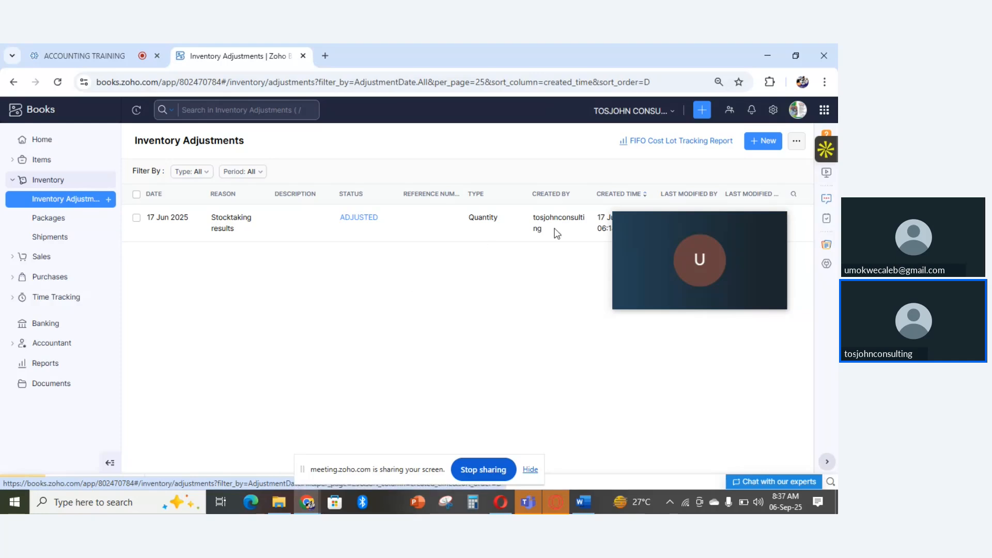
pyautogui.moveTo(663, 224); pyautogui.dragTo(678, 314)
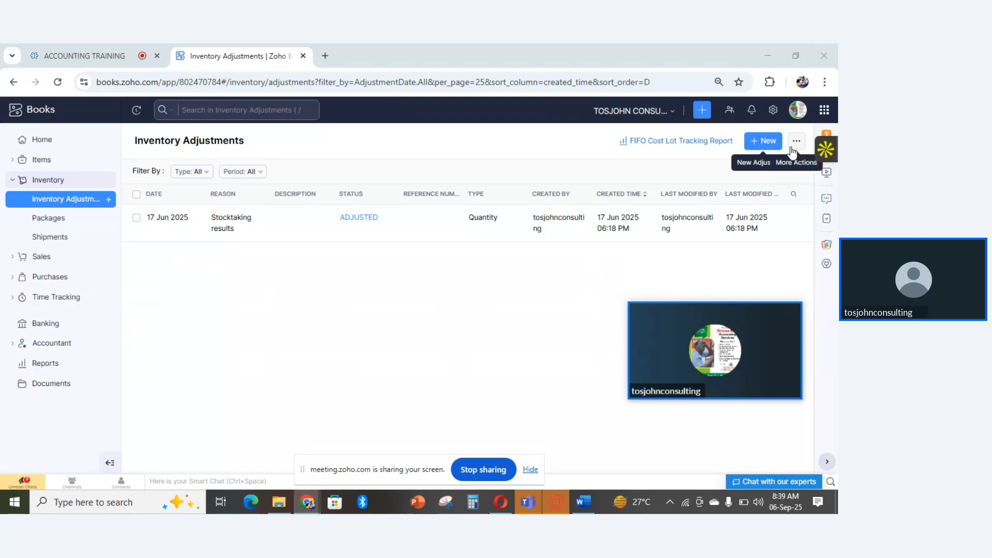
# - Start a new inventory adjustment and read and dismiss the Inventory Adjustment Update notice
pyautogui.click(769, 147)
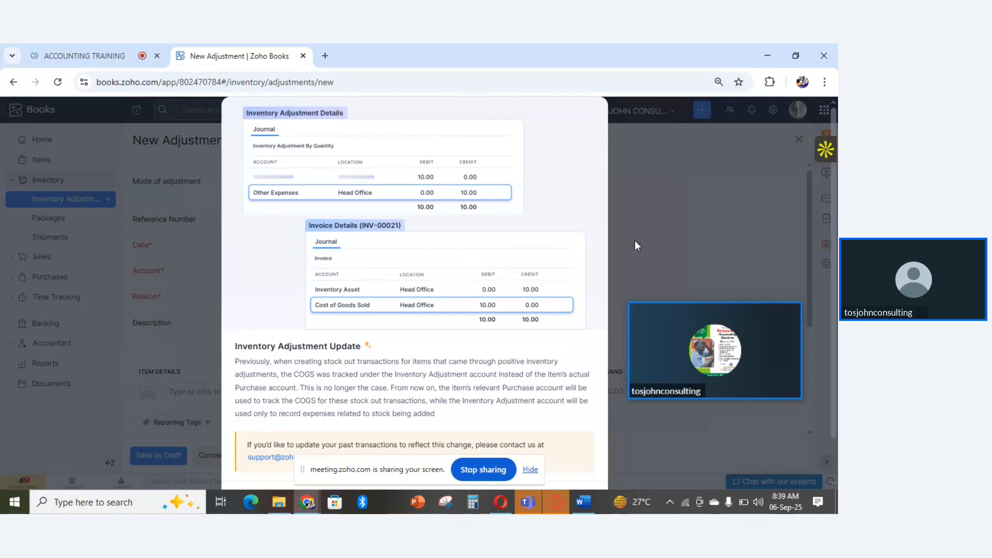
pyautogui.click(530, 469)
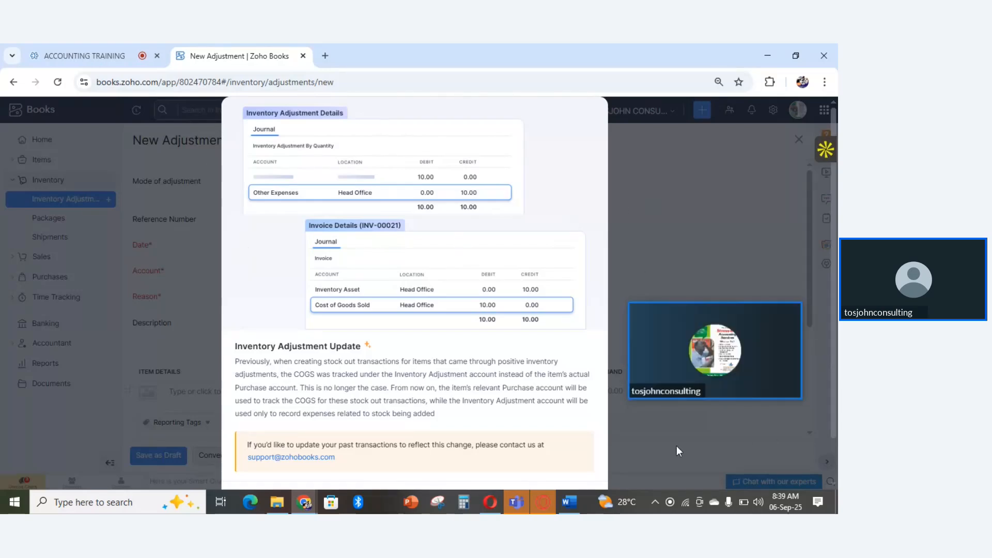
pyautogui.scroll(-2, 653, 455)
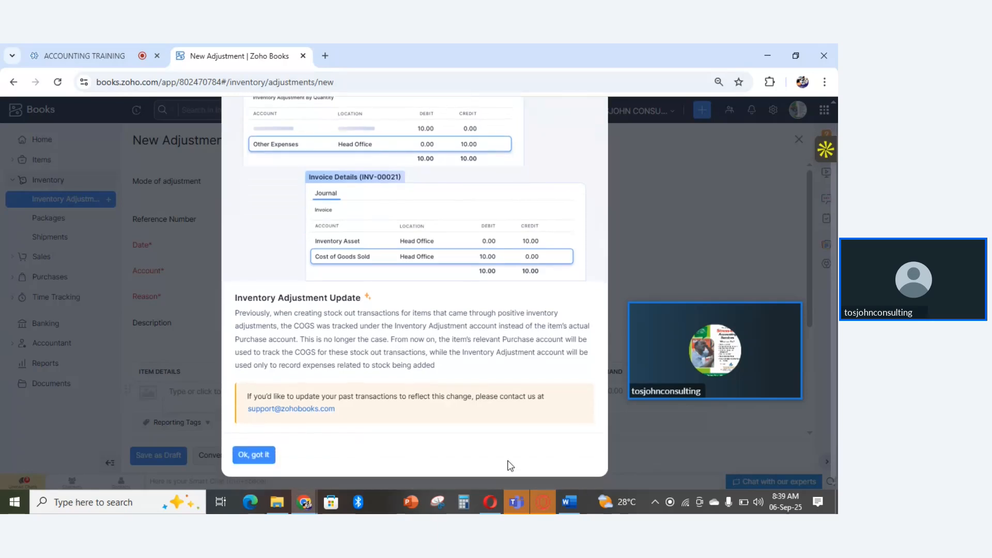
pyautogui.click(255, 455)
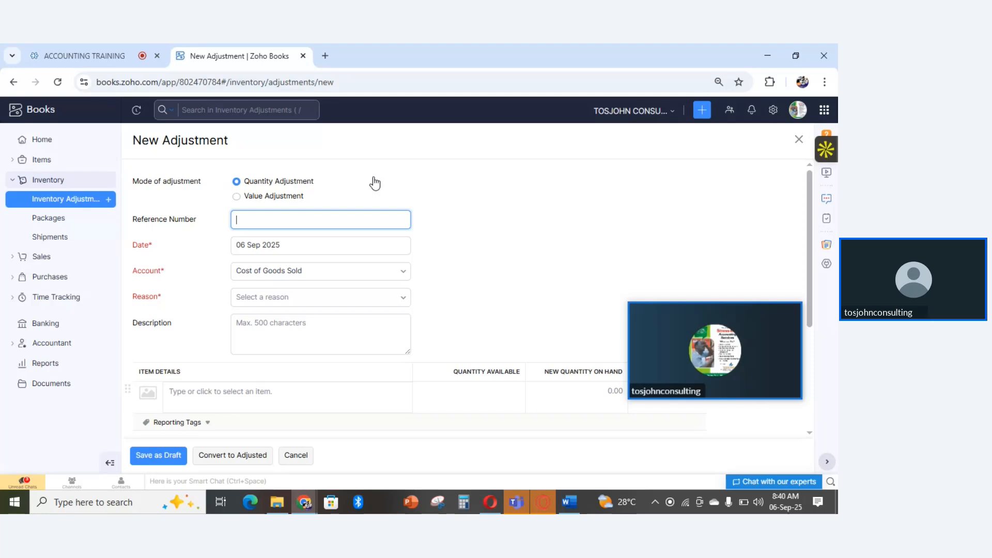
# - Set the new adjustment's mode to Value Adjustment and select Cost of Goods Sold as its account
pyautogui.click(237, 198)
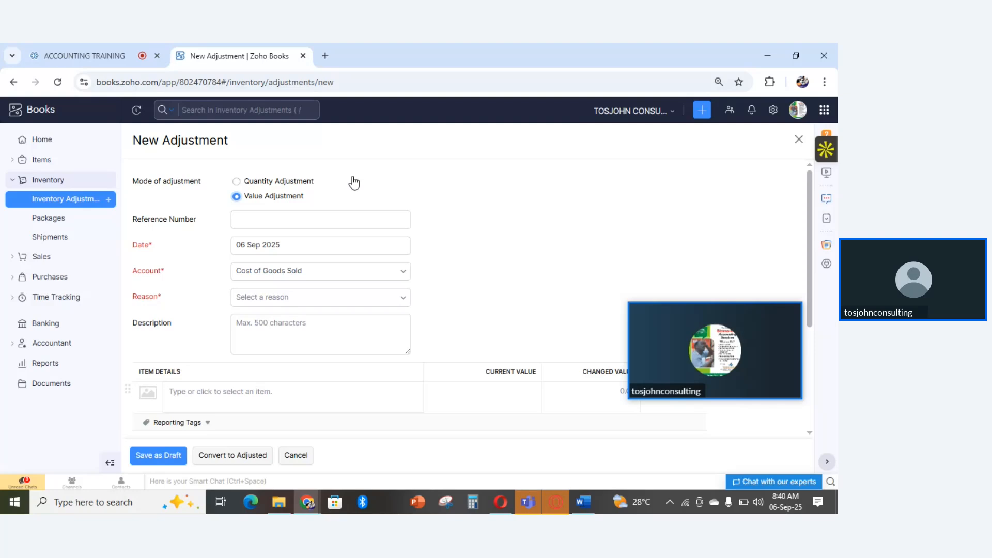
pyautogui.click(269, 217)
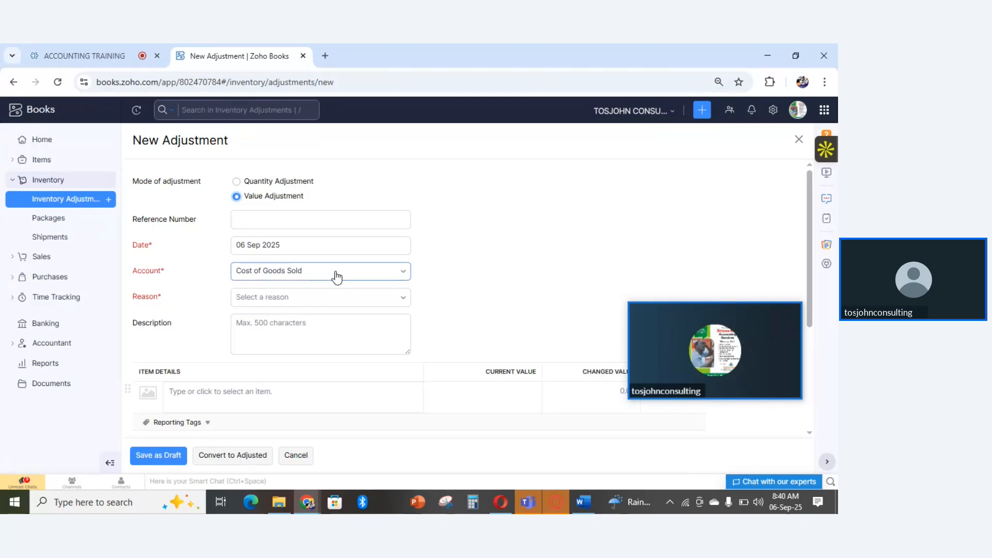
pyautogui.click(403, 280)
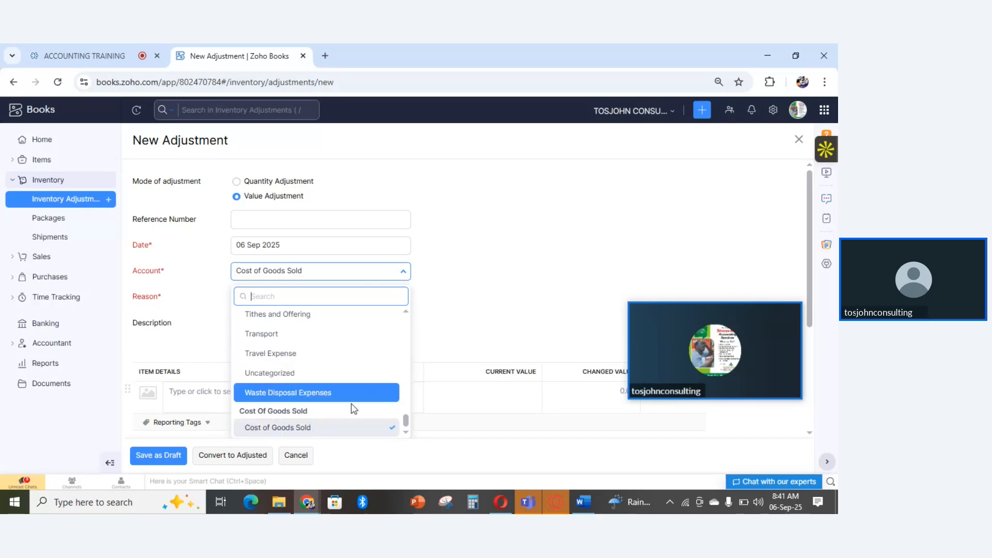
pyautogui.click(303, 429)
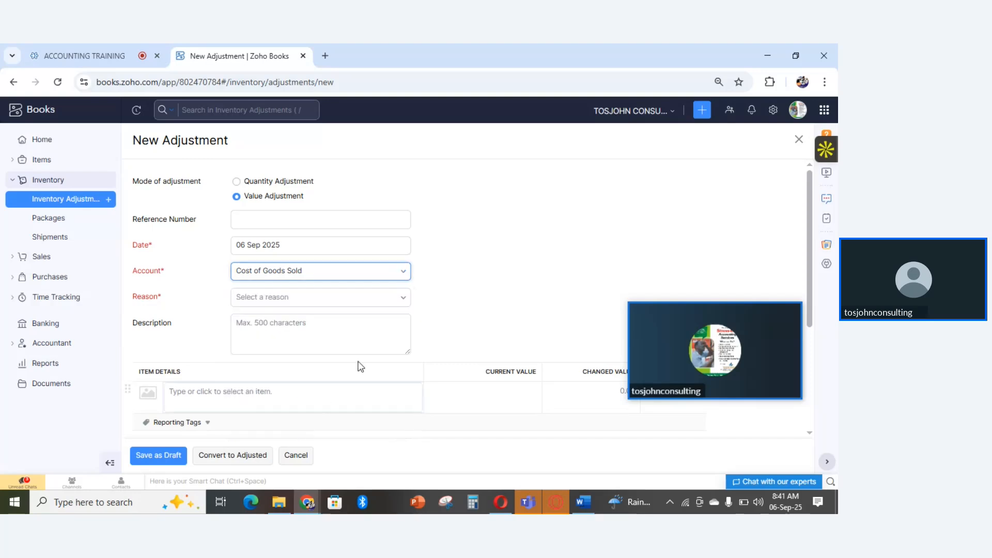
# - Try the adjustment reasons Stolen goods, Stock on fire and Damaged goods, and settle on Stocktaking results
pyautogui.click(279, 304)
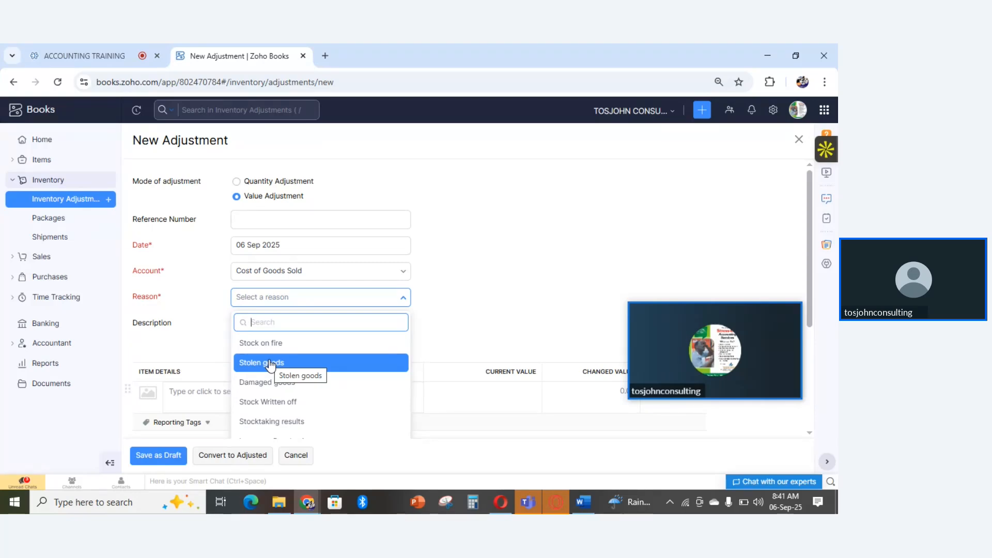
pyautogui.click(269, 363)
pyautogui.click(299, 304)
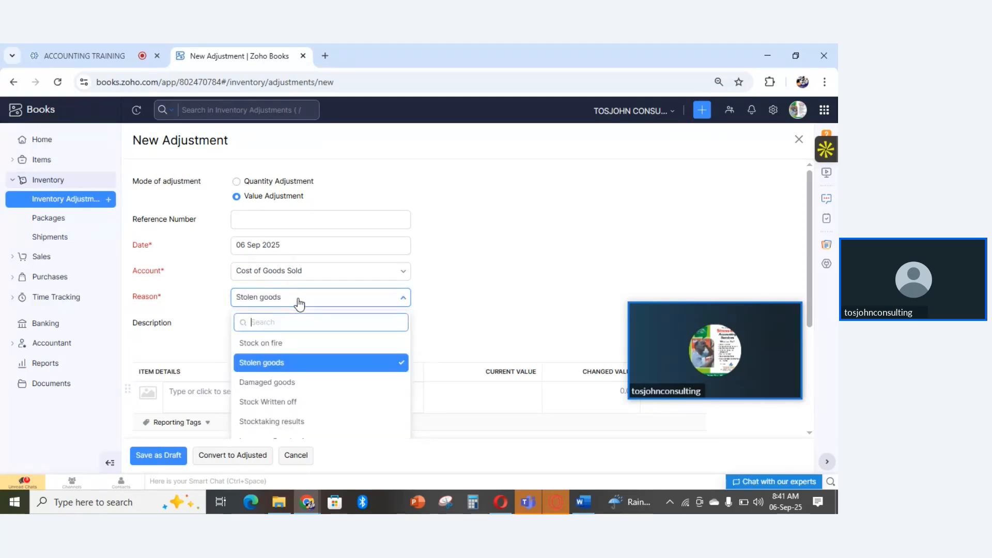
pyautogui.click(269, 343)
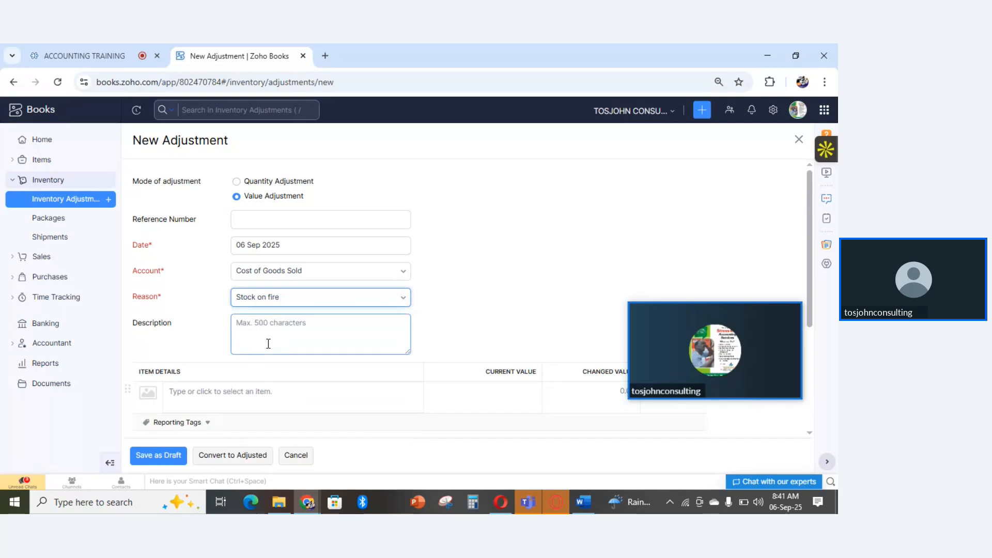
pyautogui.click(299, 303)
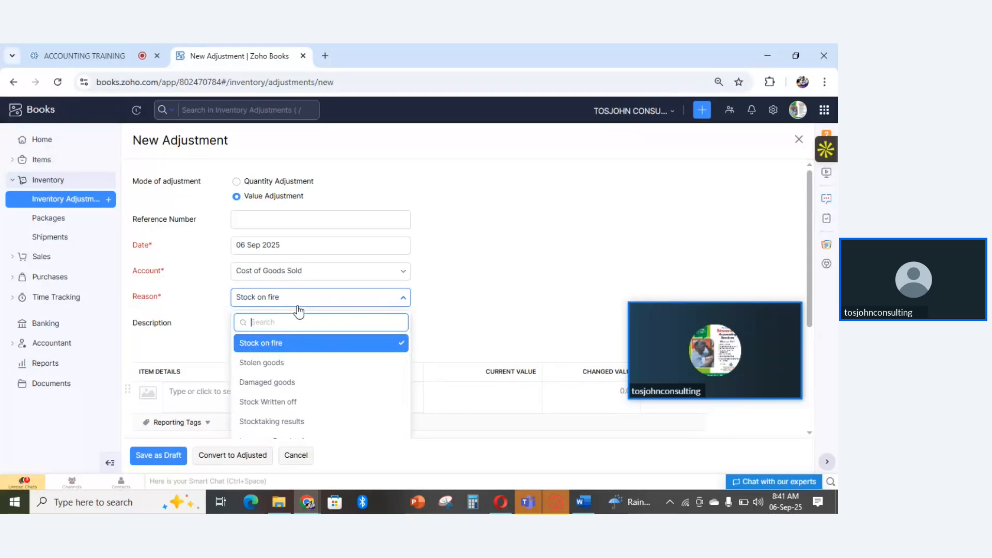
pyautogui.click(275, 382)
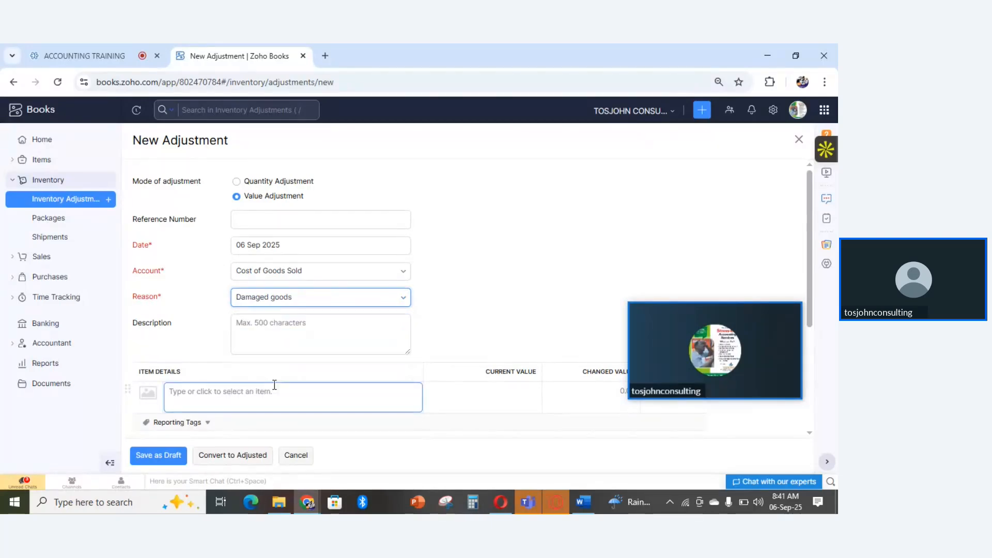
pyautogui.click(310, 303)
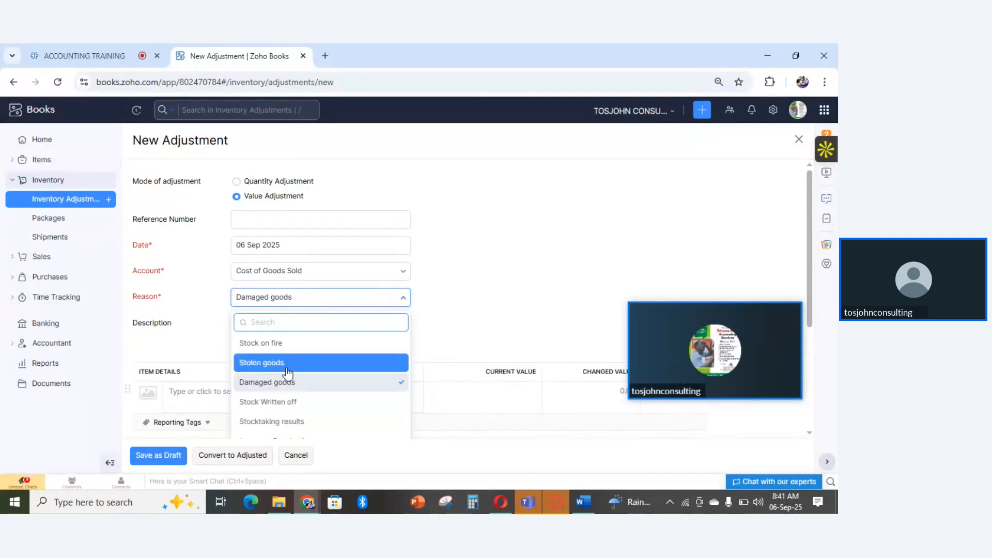
pyautogui.click(284, 422)
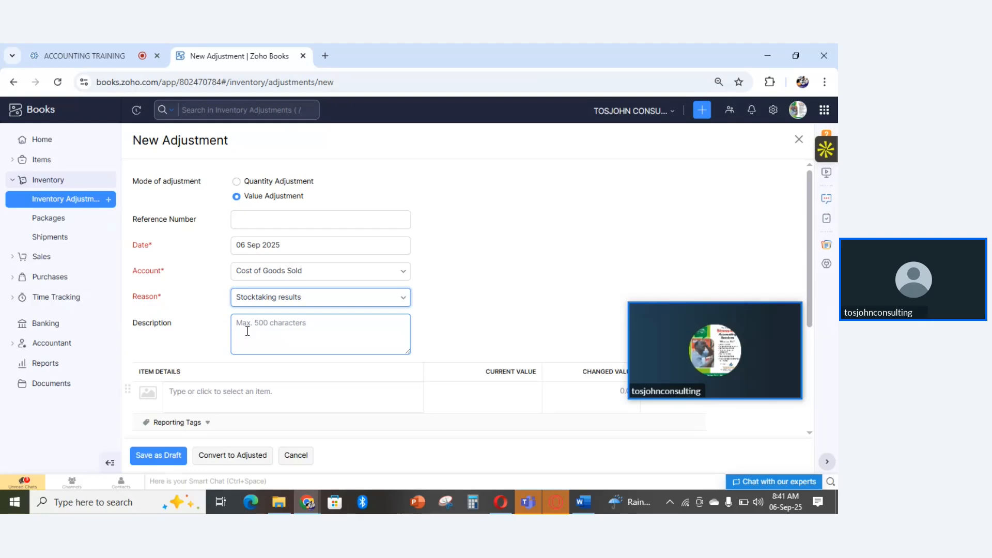
# - Review the rest of the adjustment form and add the ZOHOBOOKS item to its item details
pyautogui.moveTo(808, 218); pyautogui.dragTo(826, 335)
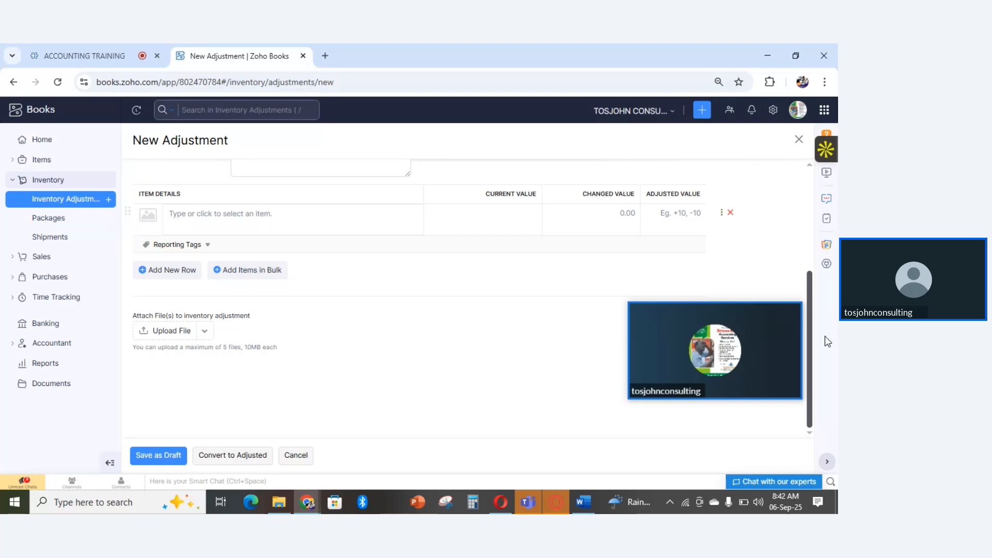
pyautogui.scroll(1, 814, 305)
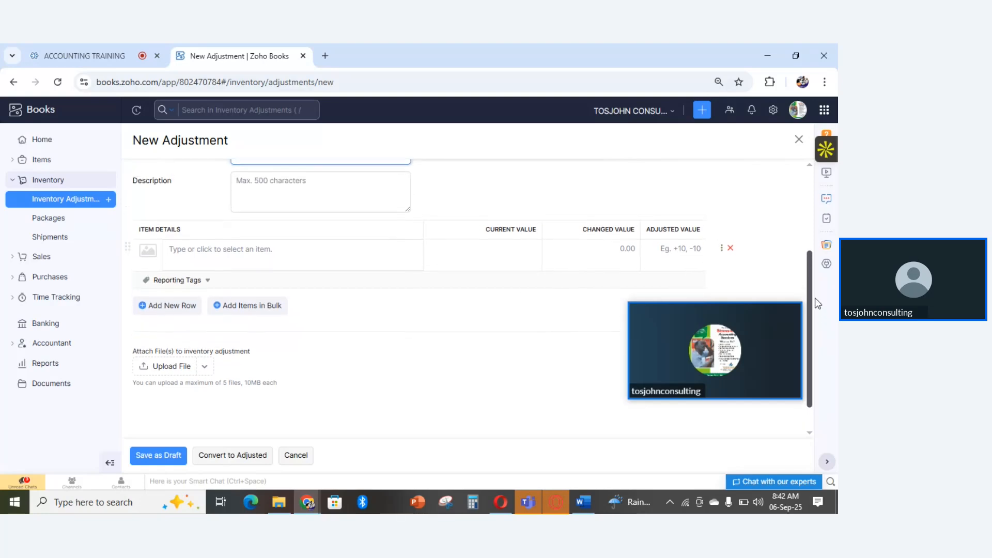
pyautogui.click(190, 253)
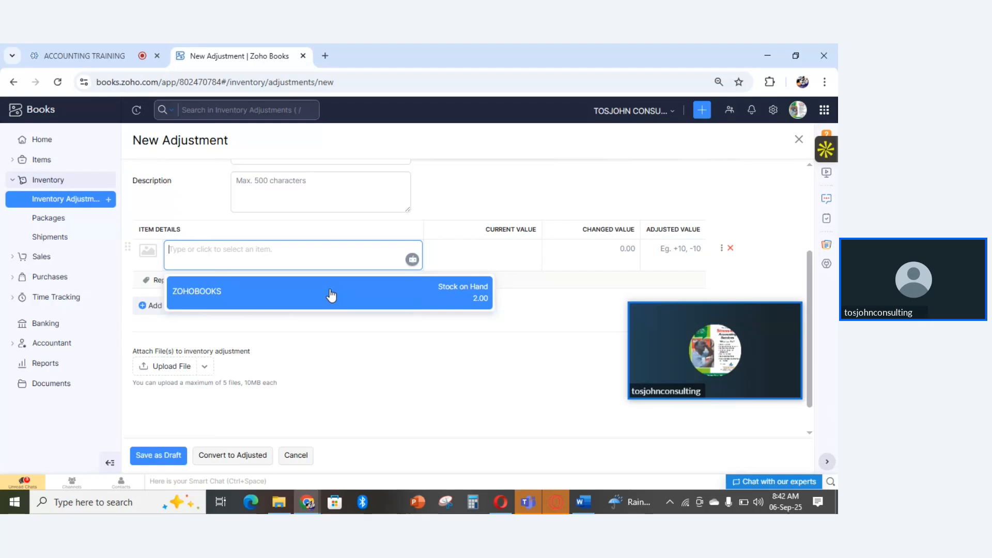
pyautogui.click(298, 301)
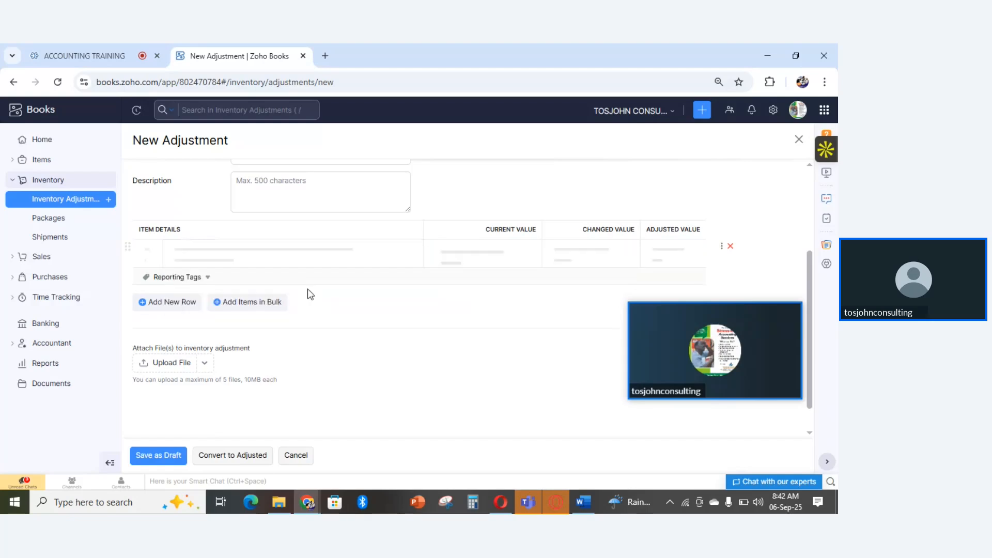
pyautogui.click(508, 277)
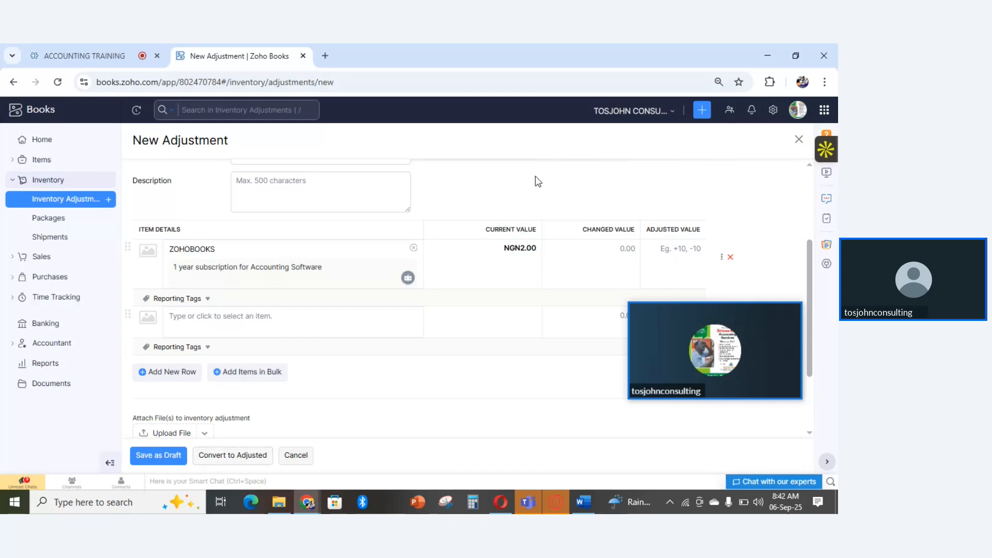
pyautogui.moveTo(713, 341)
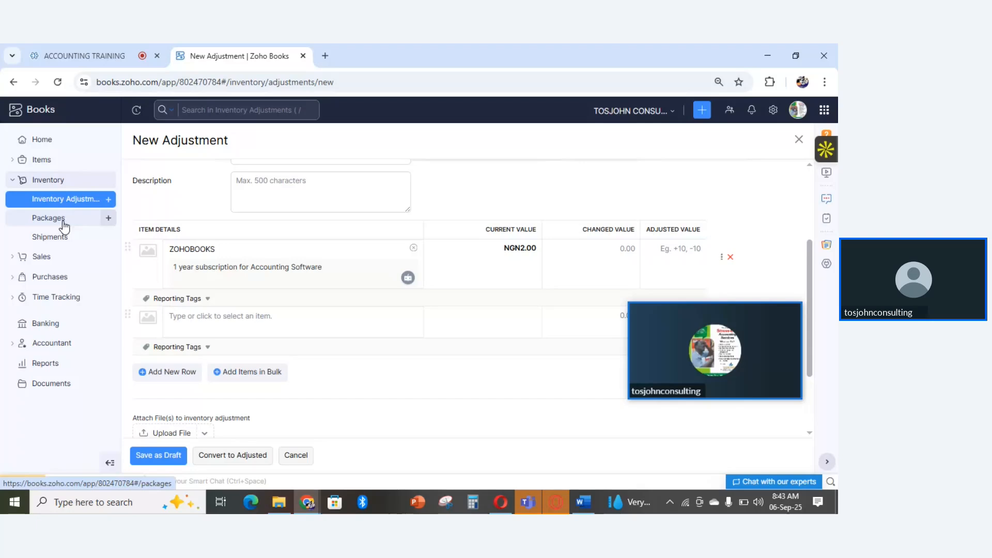
# - Leave the new adjustment, discarding its unsaved changes, and open the overview of all packages
pyautogui.click(64, 221)
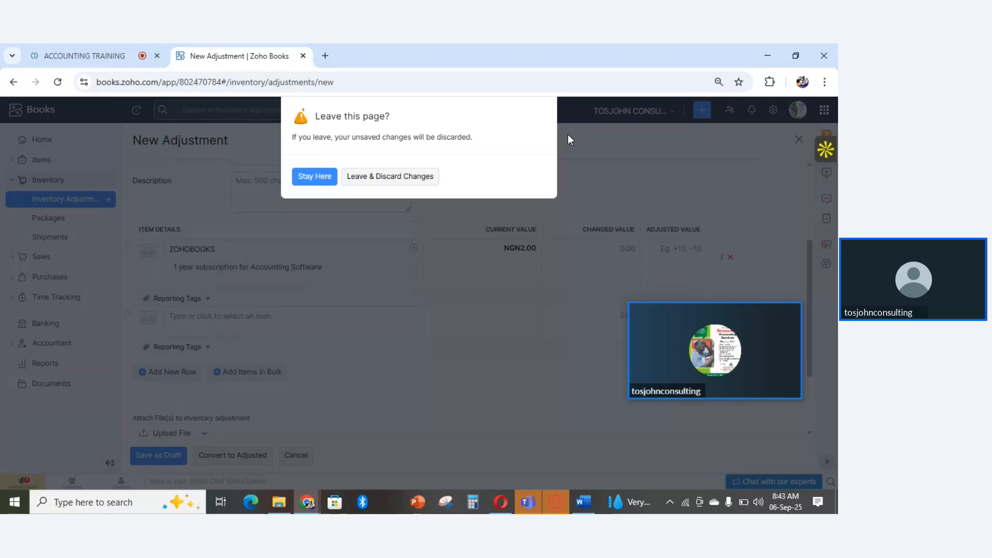
pyautogui.click(373, 177)
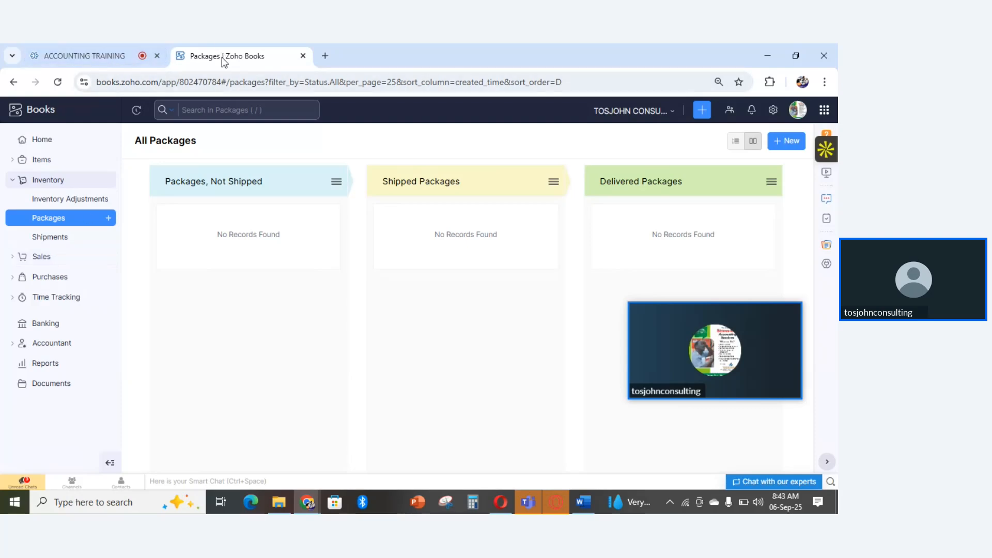
# - Check the ACCOUNTING TRAINING meeting, view the pages under Sales in Zoho Books and return to the meeting
pyautogui.click(83, 56)
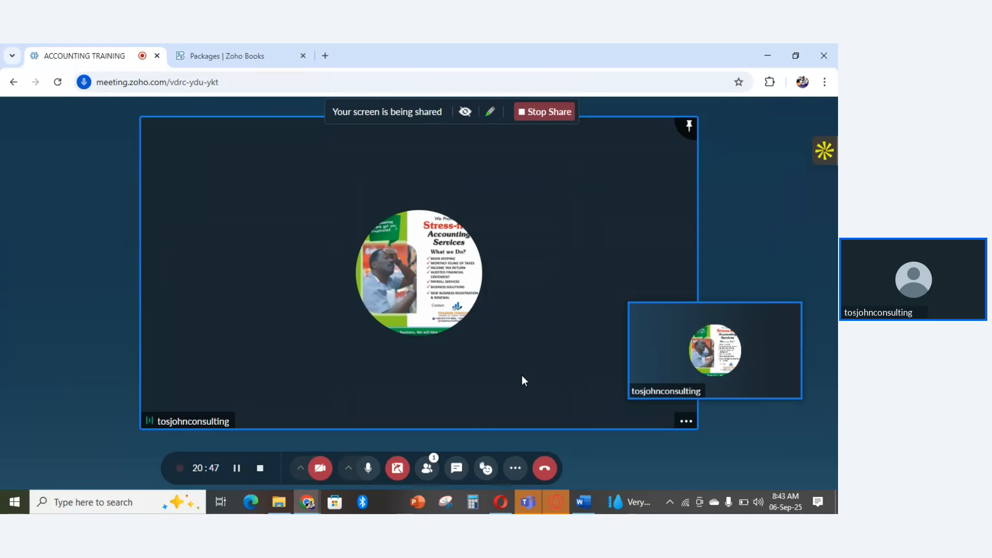
pyautogui.click(240, 56)
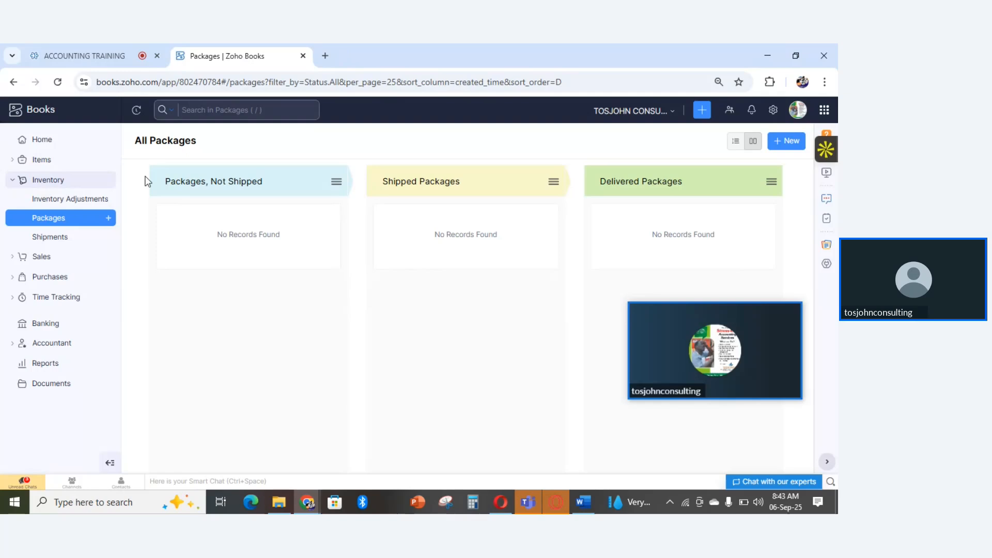
pyautogui.click(41, 257)
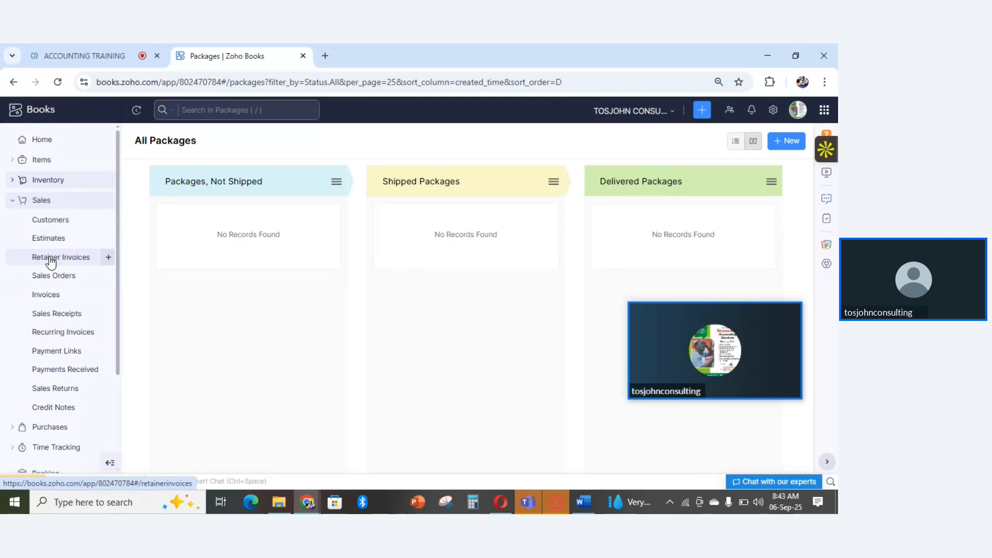
pyautogui.click(84, 56)
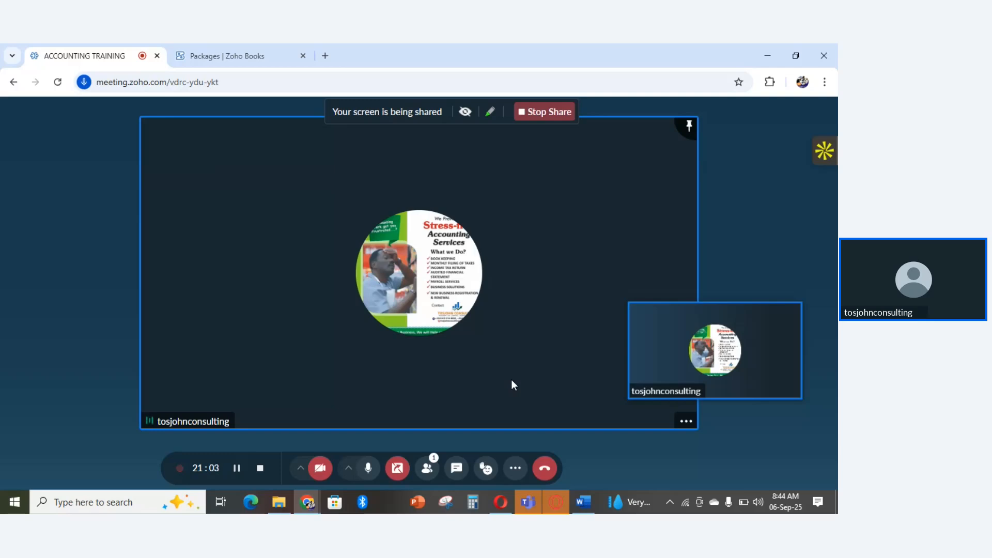
# - Switch from the meeting to Zoho Books, open the sales receipts list and start a new sales receipt
pyautogui.moveTo(705, 362)
pyautogui.click(219, 54)
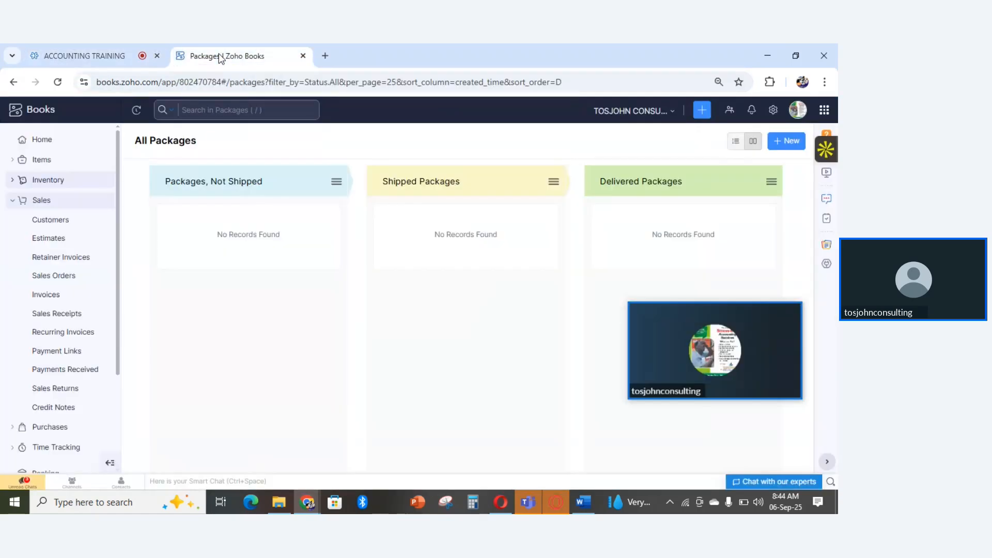
pyautogui.click(42, 200)
pyautogui.click(42, 201)
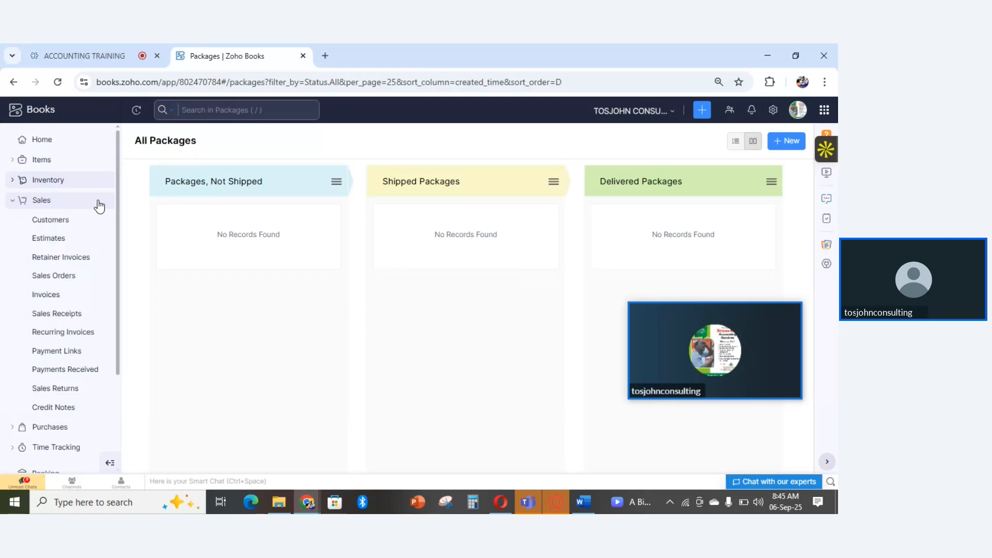
pyautogui.click(57, 314)
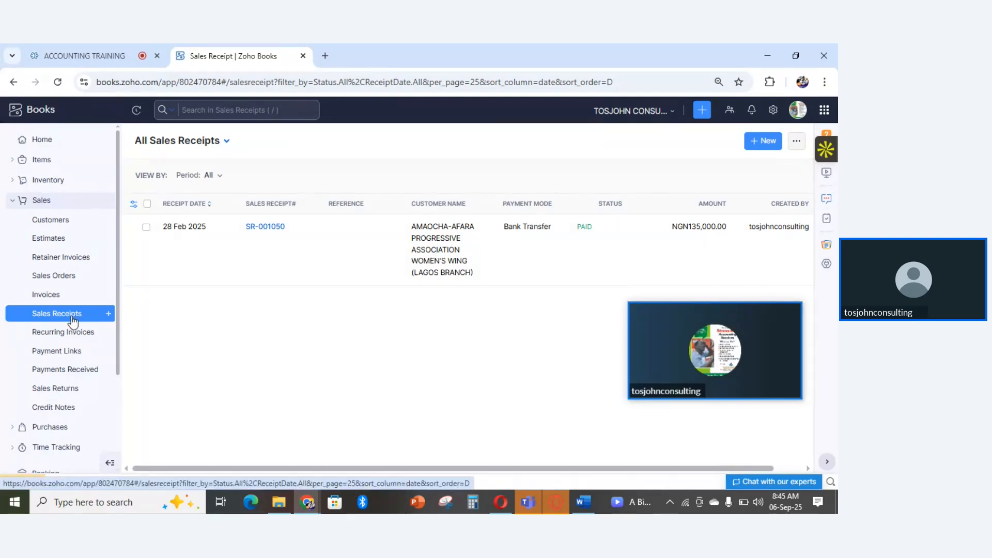
pyautogui.click(768, 142)
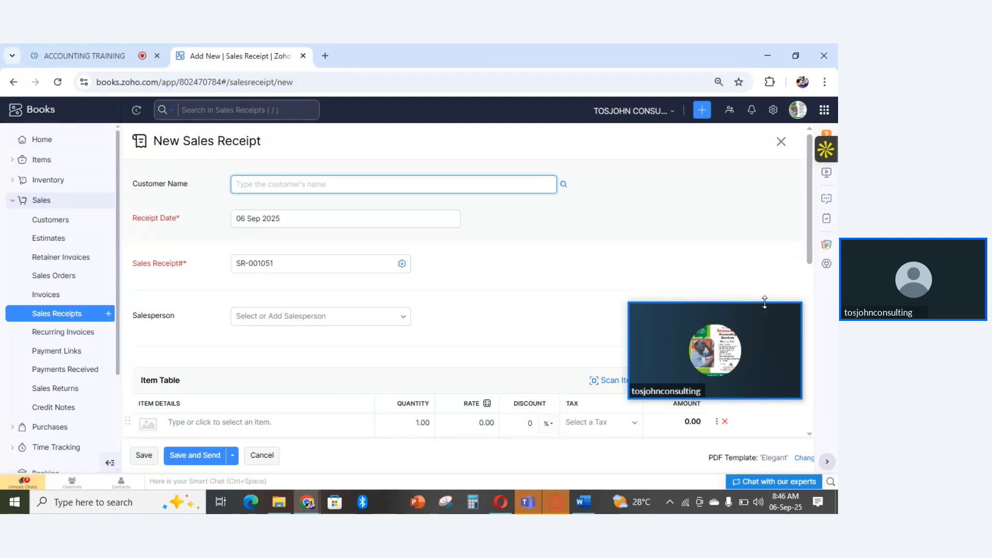
# - Move the meeting thumbnail off the item table, add Accounting & Auditing Services to the receipt and check its quantity and discount
pyautogui.moveTo(753, 311); pyautogui.dragTo(733, 179)
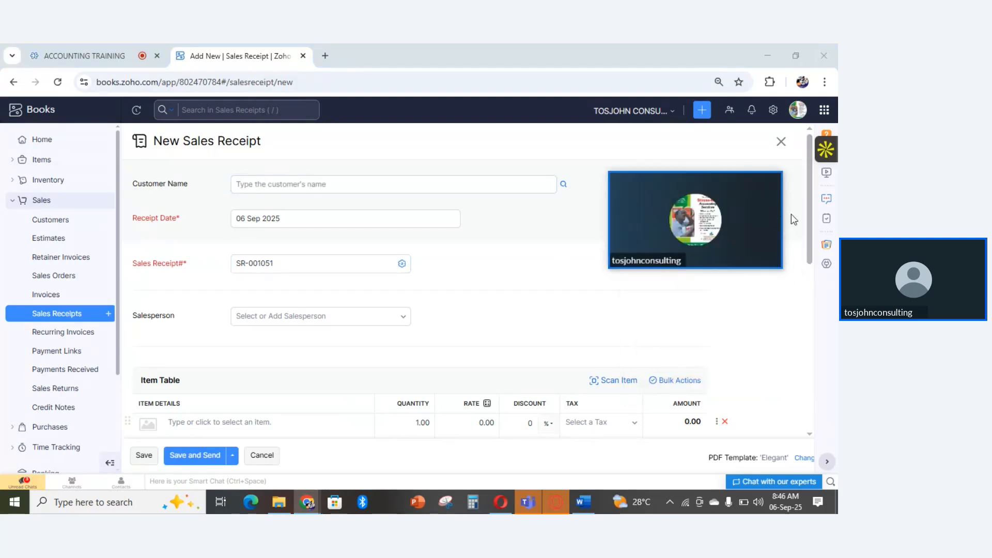
pyautogui.moveTo(811, 221); pyautogui.dragTo(817, 251)
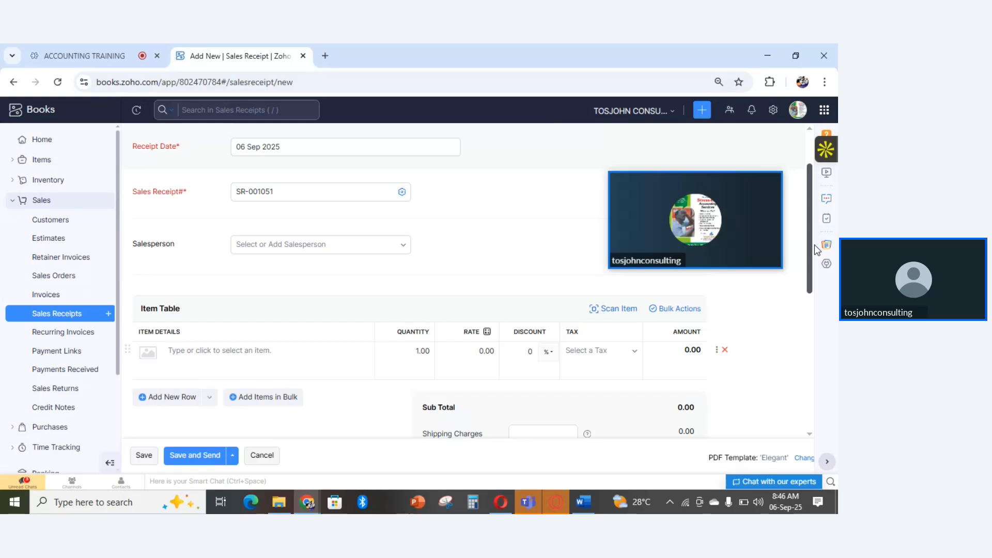
pyautogui.moveTo(815, 246); pyautogui.dragTo(814, 272)
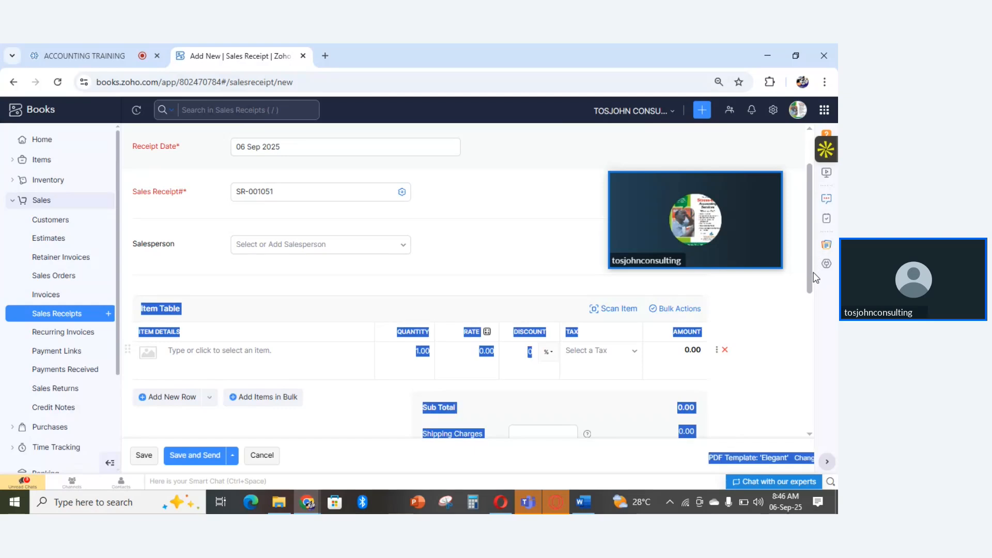
pyautogui.click(789, 173)
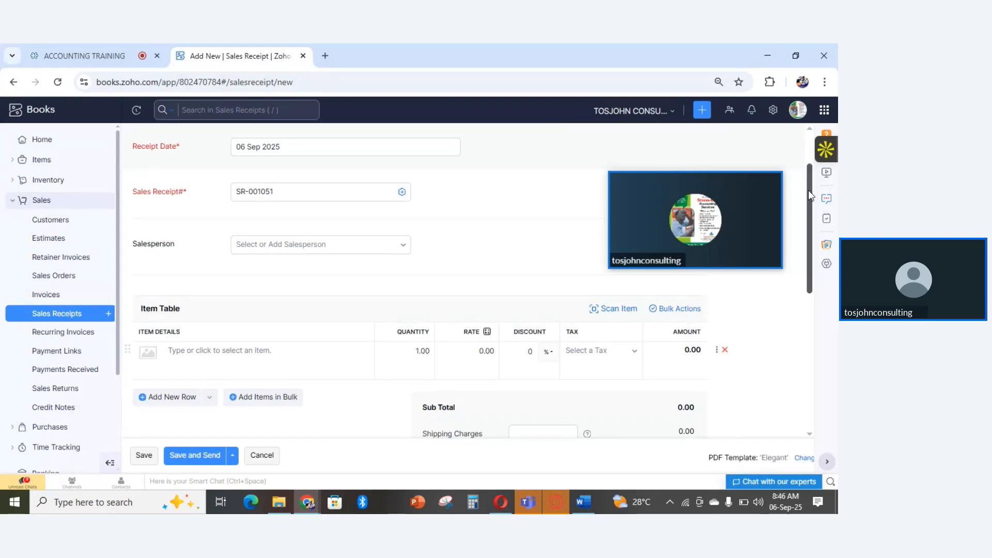
pyautogui.moveTo(809, 190); pyautogui.dragTo(815, 219)
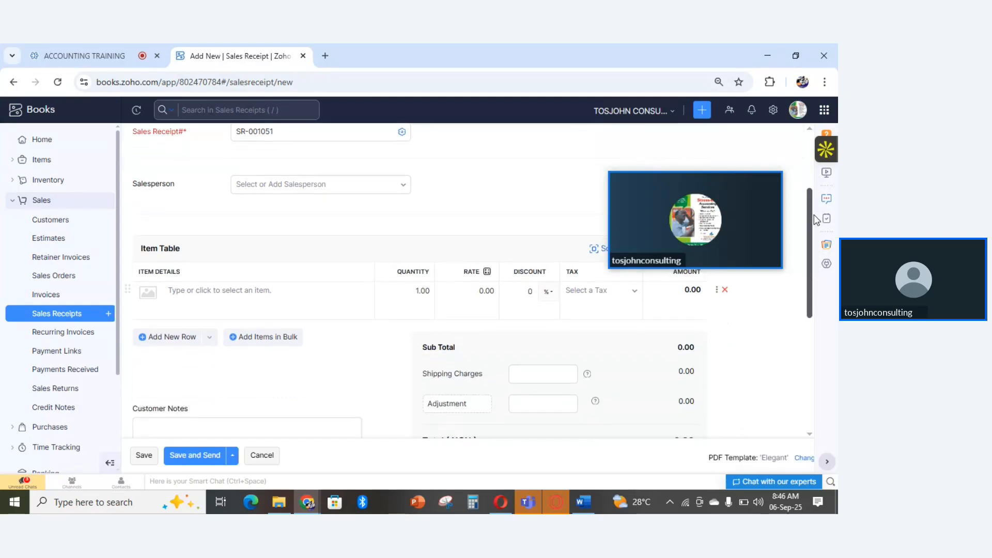
pyautogui.click(188, 292)
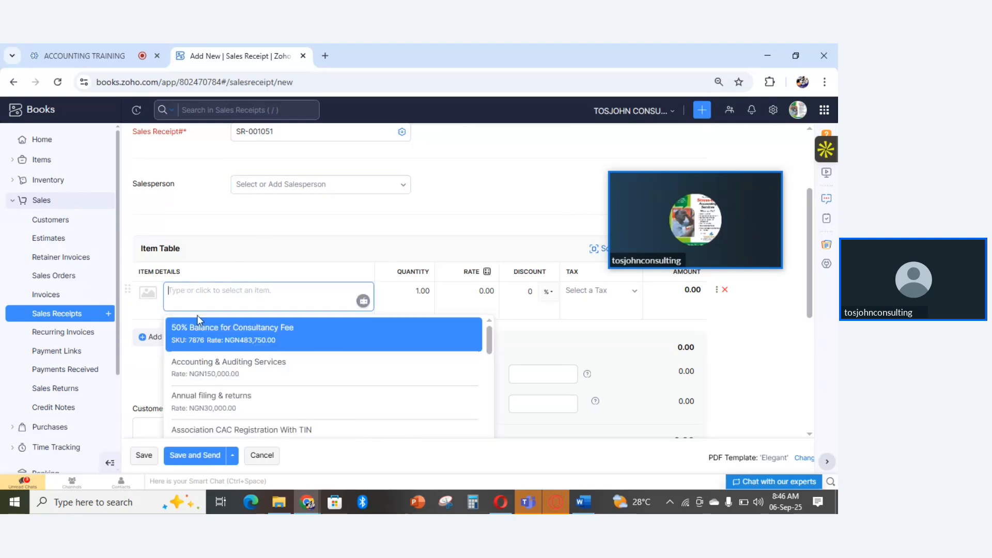
pyautogui.click(218, 365)
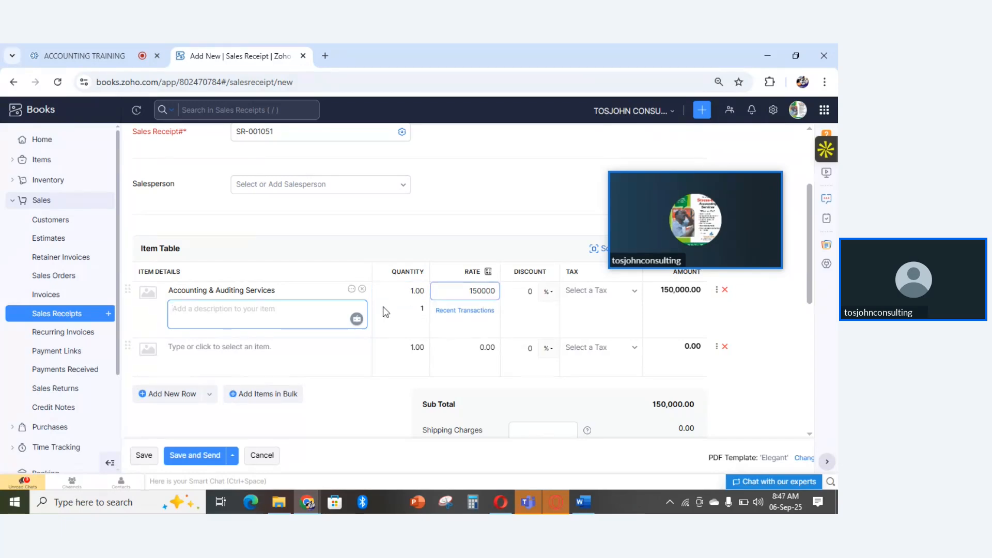
pyautogui.click(417, 292)
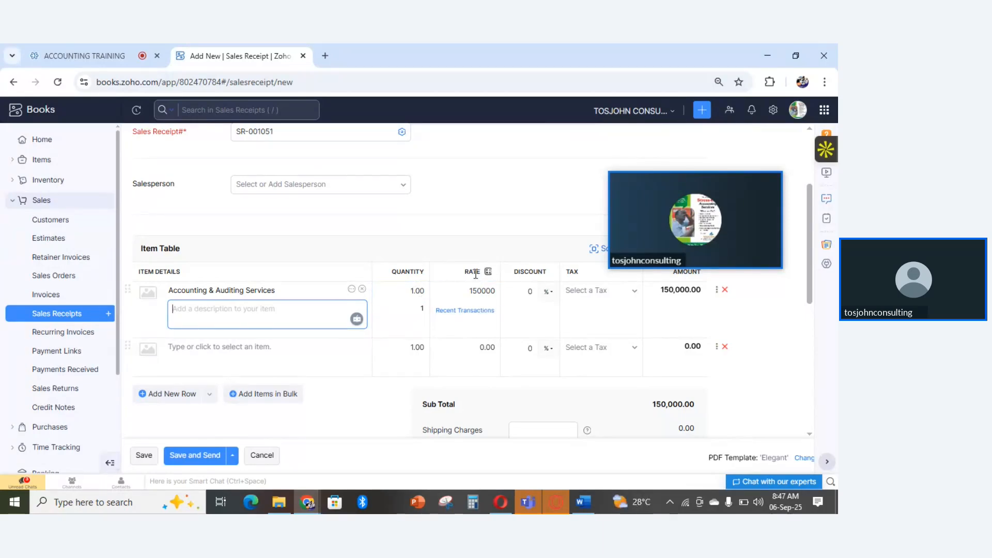
pyautogui.click(528, 291)
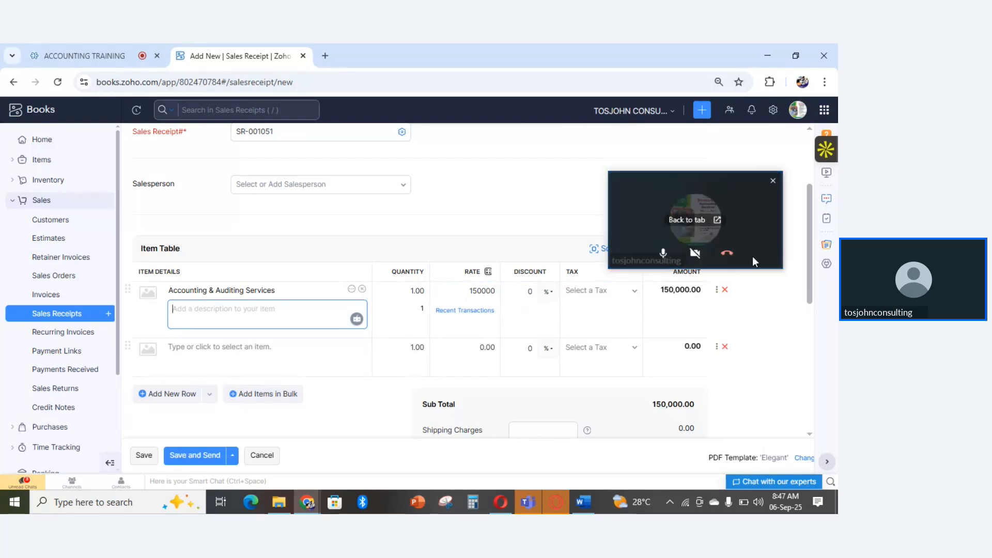
# - In the payment details, try Bank Transfer, return the payment mode to Cash and deposit to TOSJOHN CONSULTING (GTB)
pyautogui.moveTo(813, 250); pyautogui.dragTo(817, 337)
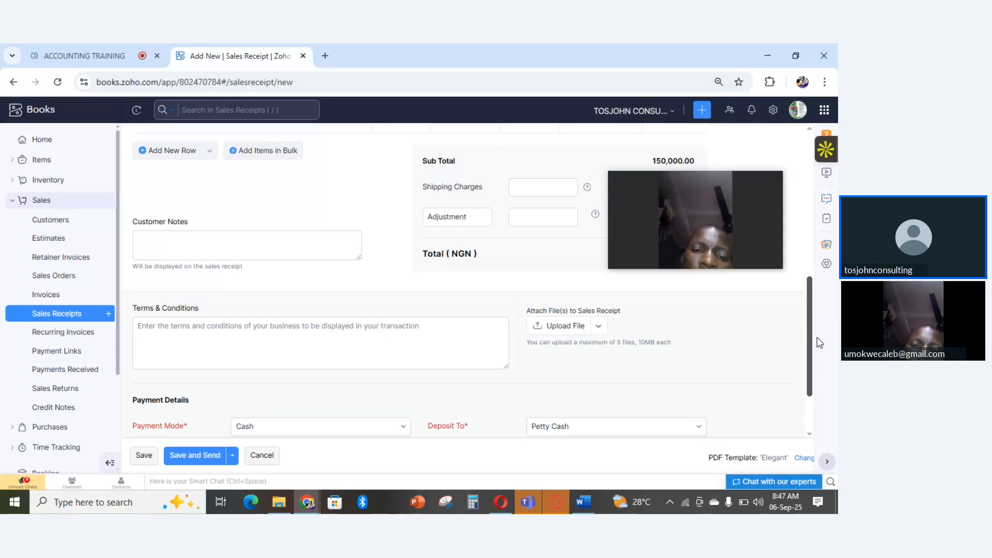
pyautogui.moveTo(819, 342); pyautogui.dragTo(818, 382)
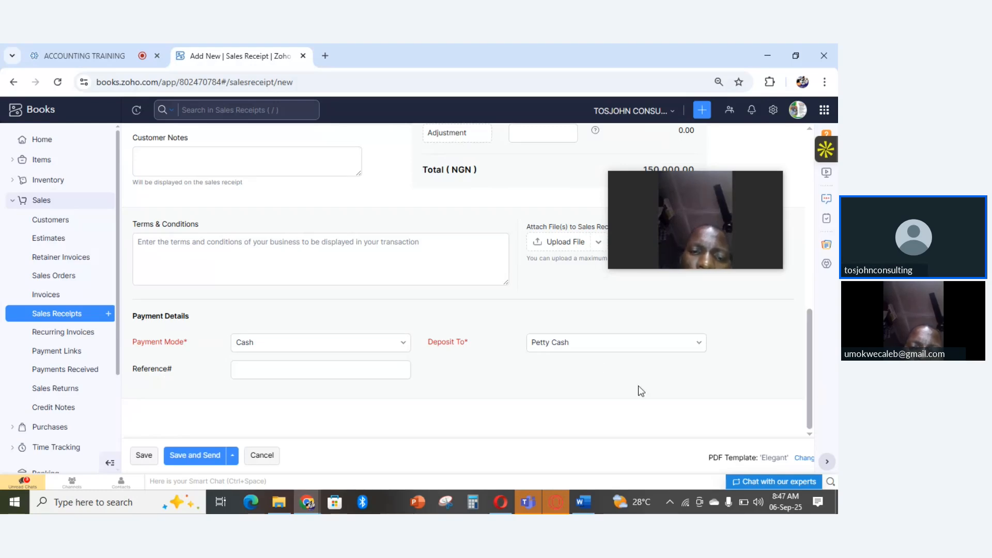
pyautogui.click(401, 345)
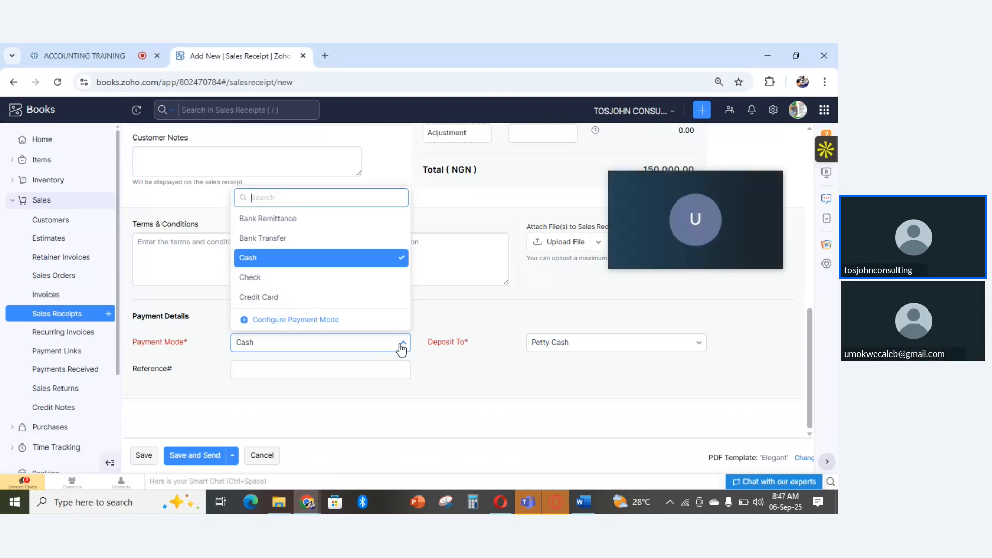
pyautogui.click(292, 241)
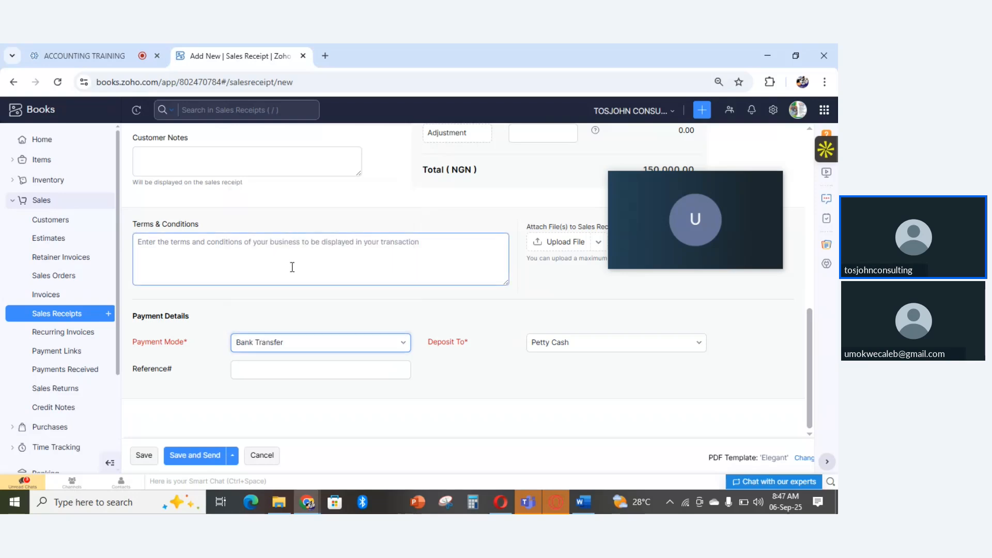
pyautogui.click(310, 345)
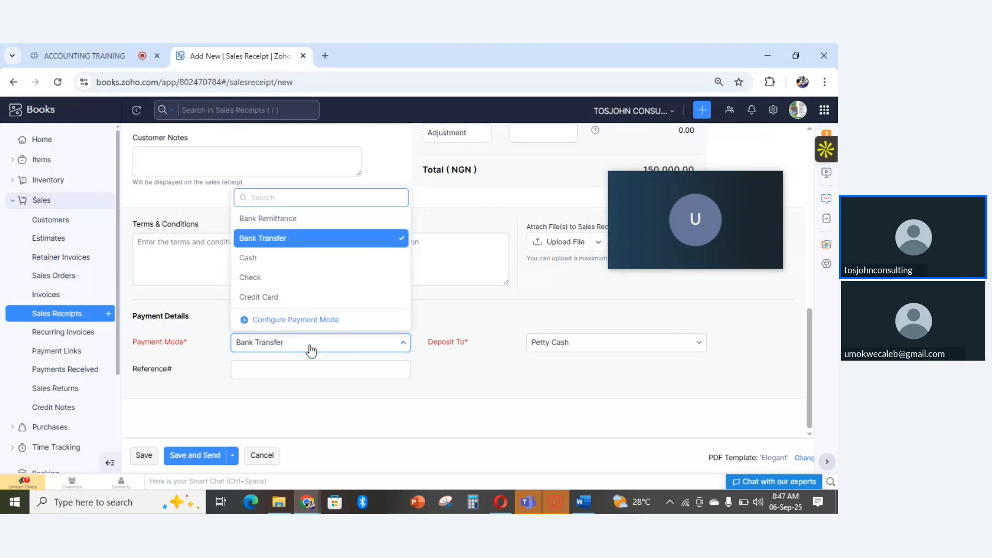
pyautogui.click(257, 261)
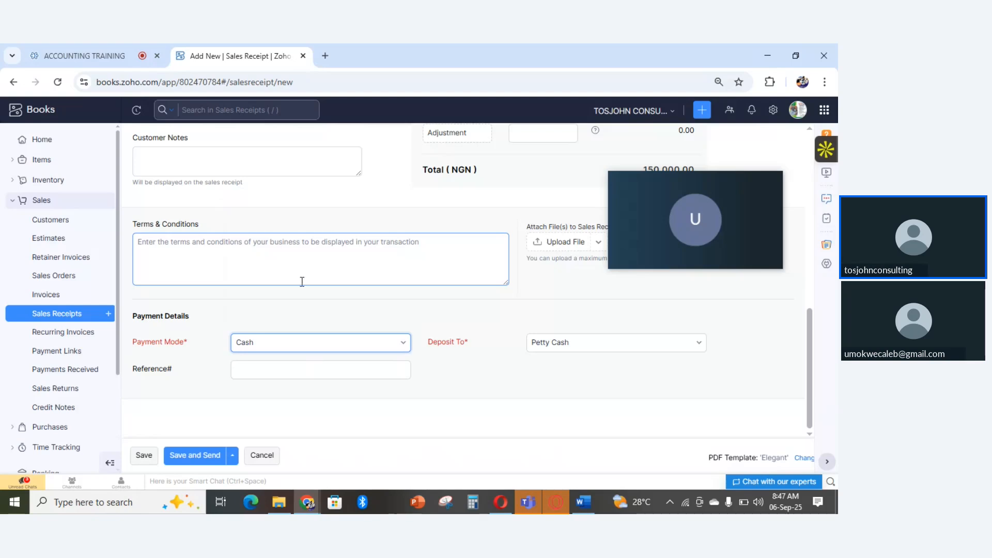
pyautogui.click(622, 353)
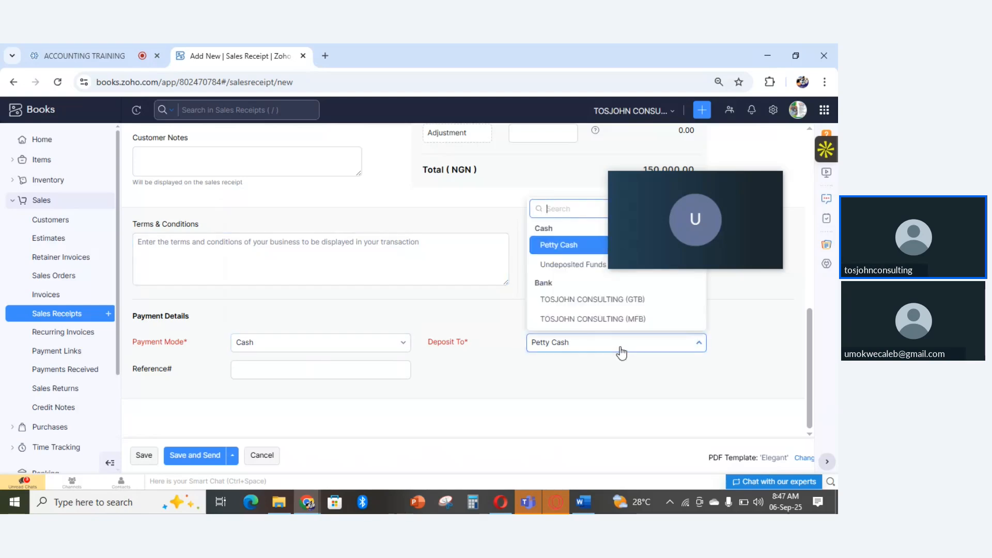
pyautogui.click(611, 309)
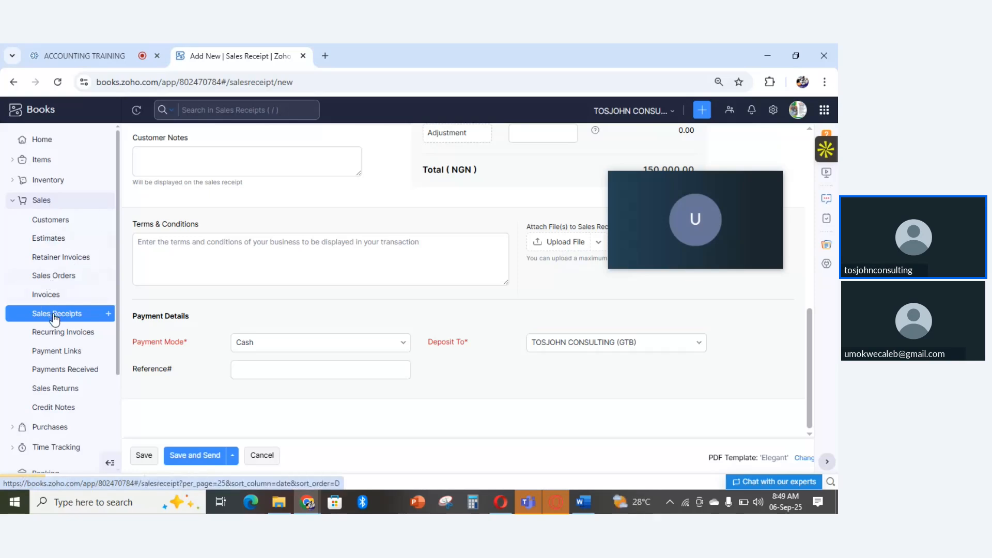
# - Leave the unsaved sales receipt, discarding its changes, and start another new sales receipt
pyautogui.click(54, 314)
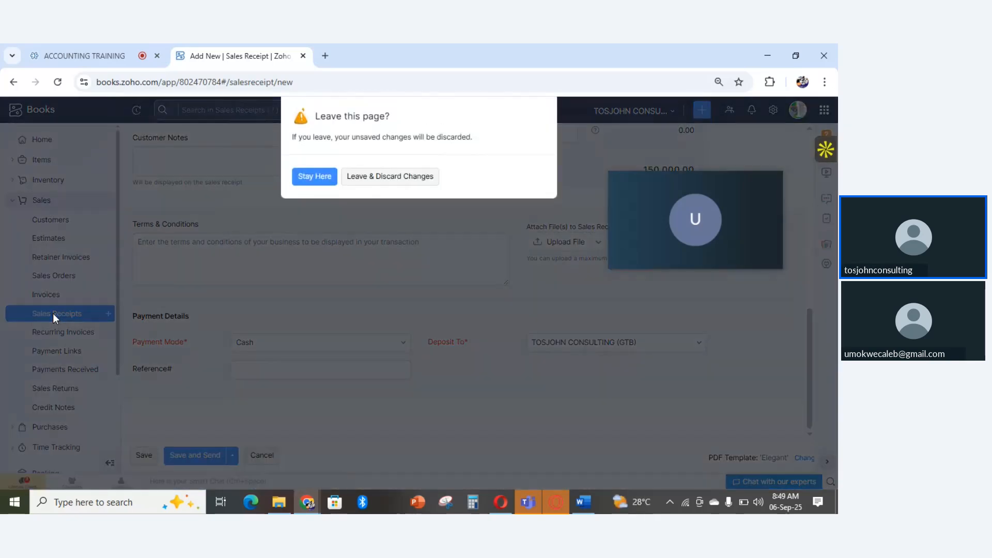
pyautogui.click(356, 177)
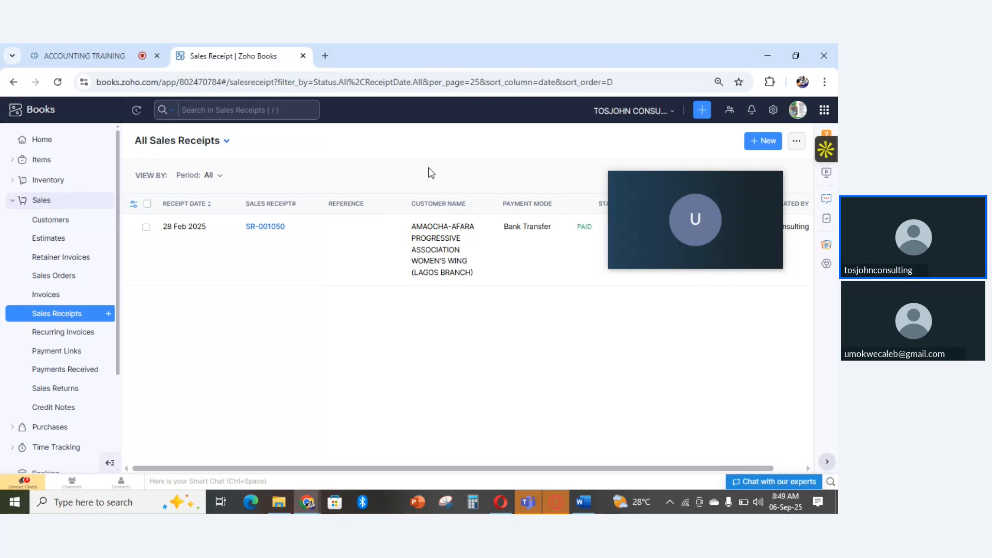
pyautogui.click(775, 143)
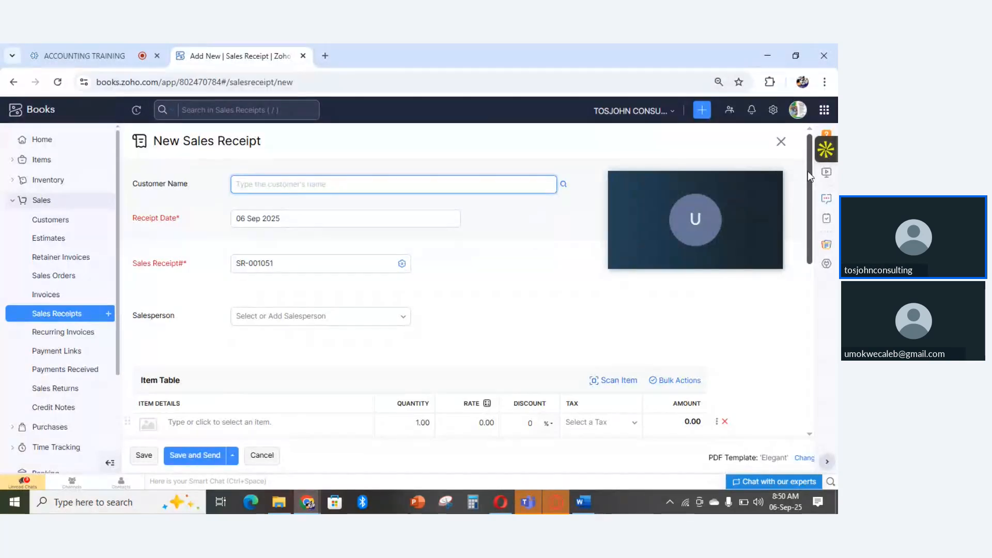
# - Add Accounting & Auditing Services to the new receipt's item table and apply the VAT [7.5%] tax to it
pyautogui.moveTo(808, 172); pyautogui.dragTo(820, 241)
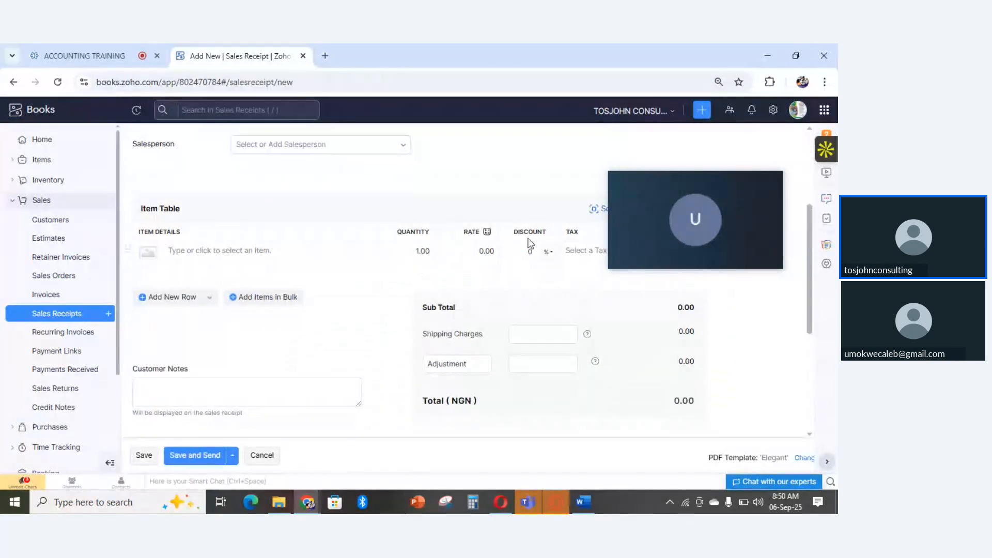
pyautogui.click(173, 247)
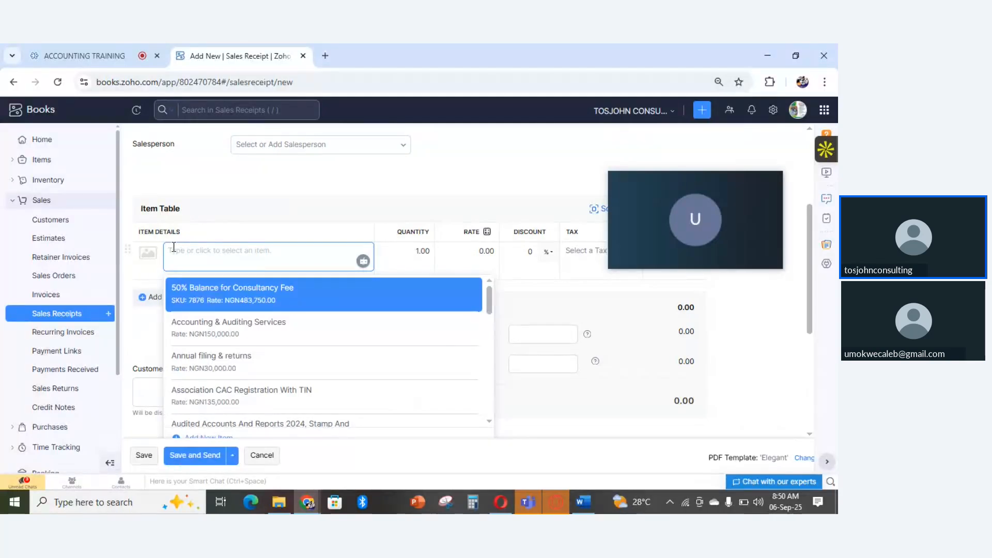
pyautogui.click(226, 334)
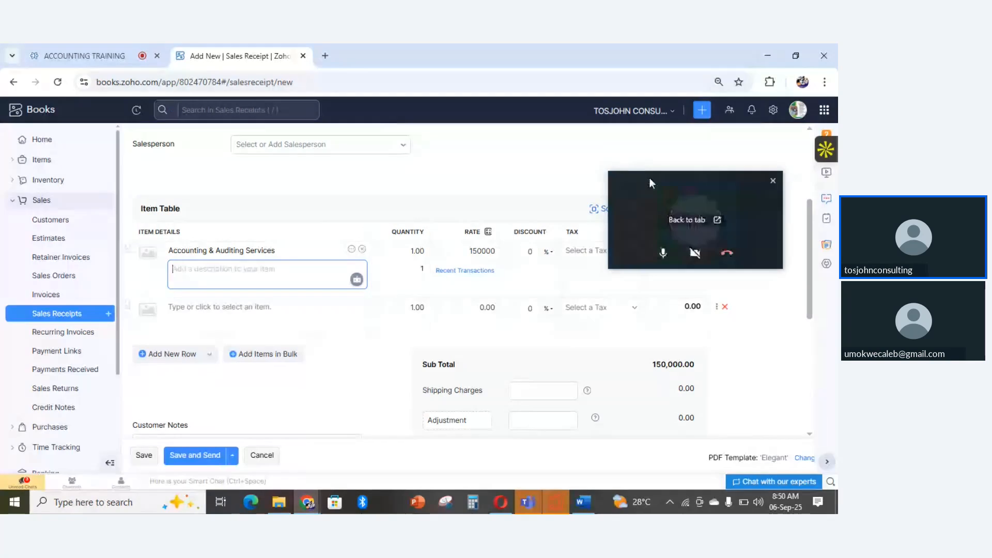
pyautogui.moveTo(649, 178); pyautogui.dragTo(669, 127)
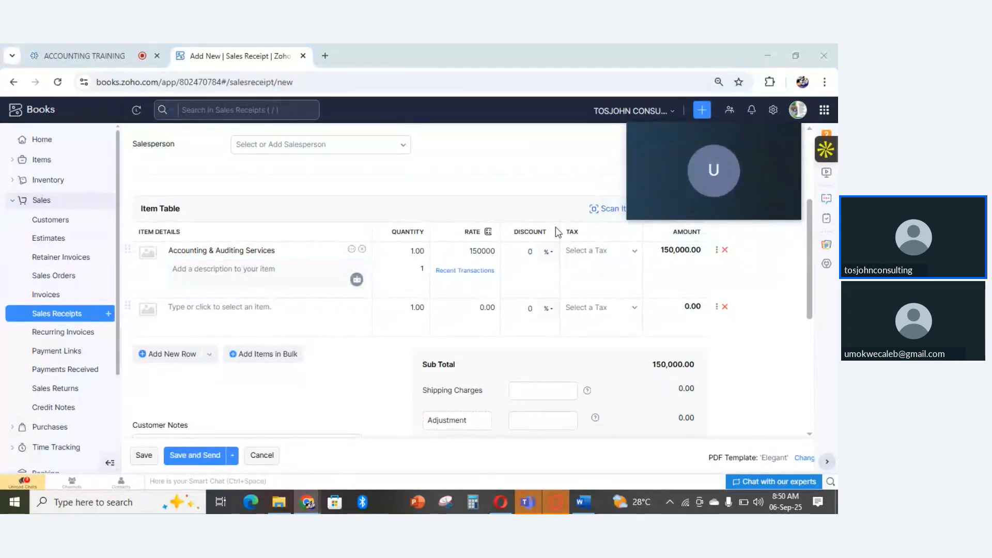
pyautogui.click(440, 259)
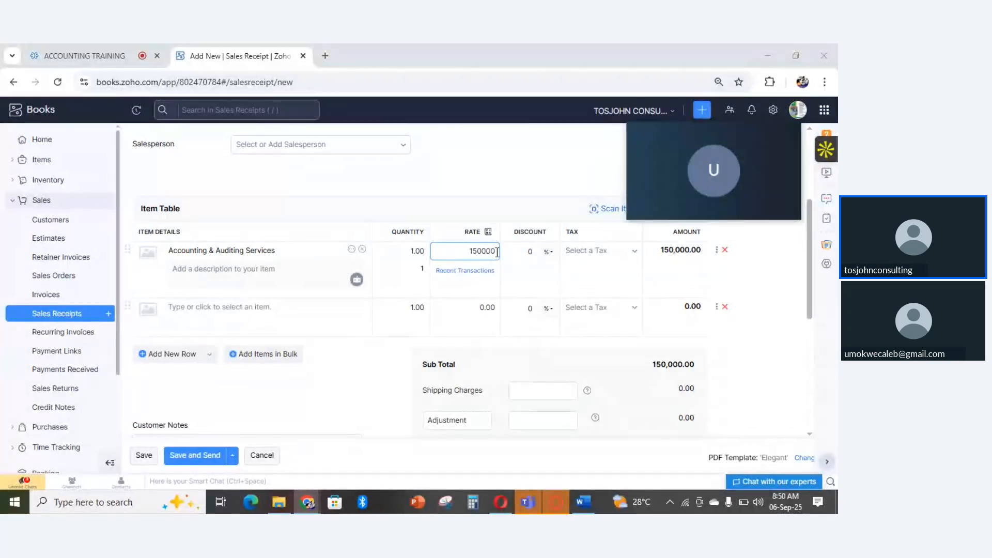
pyautogui.click(403, 253)
pyautogui.click(599, 253)
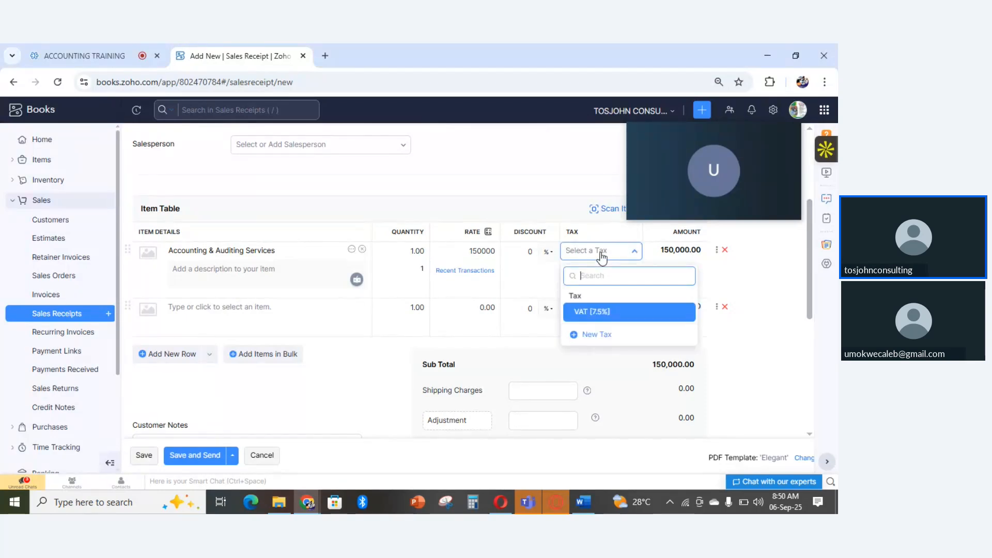
pyautogui.click(600, 312)
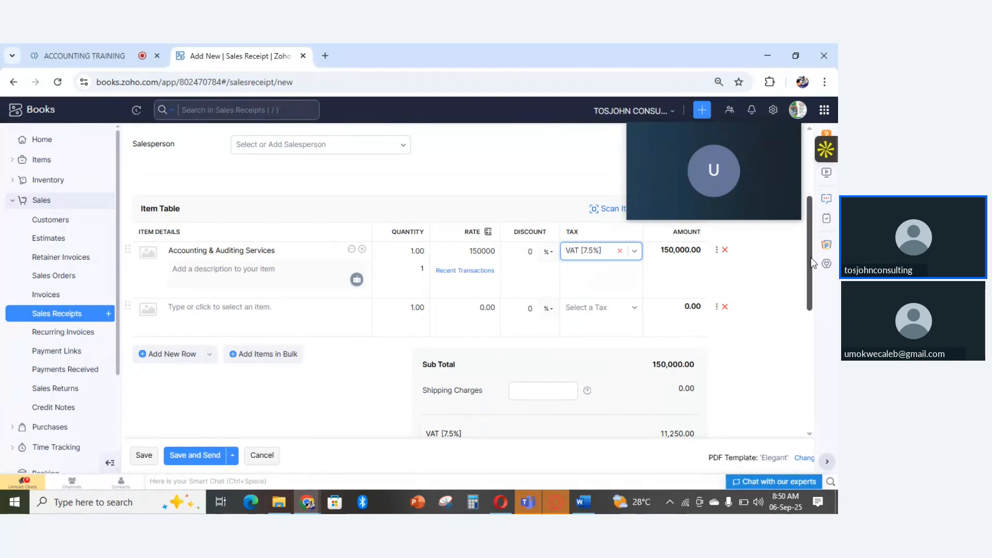
# - In the sales receipt's payment details, select Cash as the payment mode and Petty Cash as the deposit account
pyautogui.scroll(-1, 815, 282)
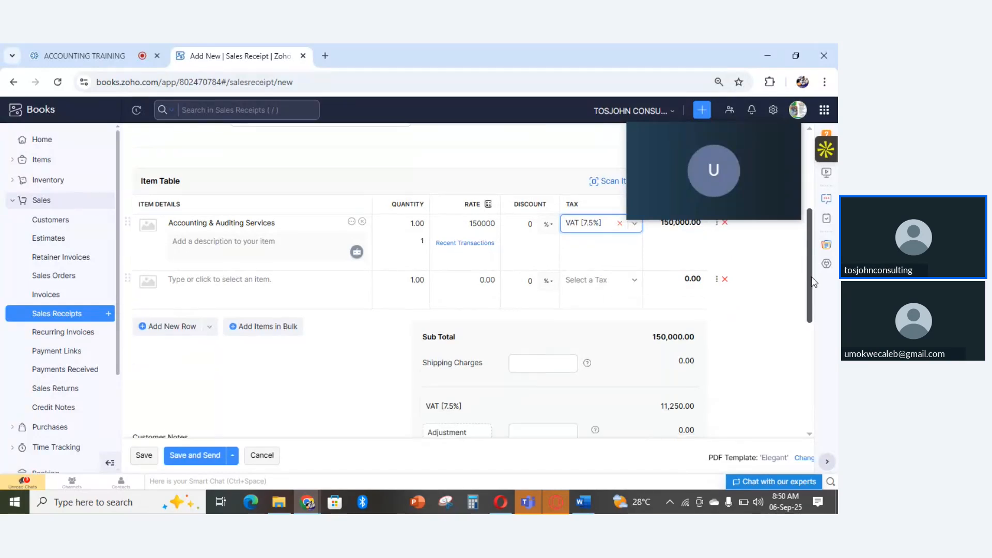
pyautogui.scroll(-3, 812, 289)
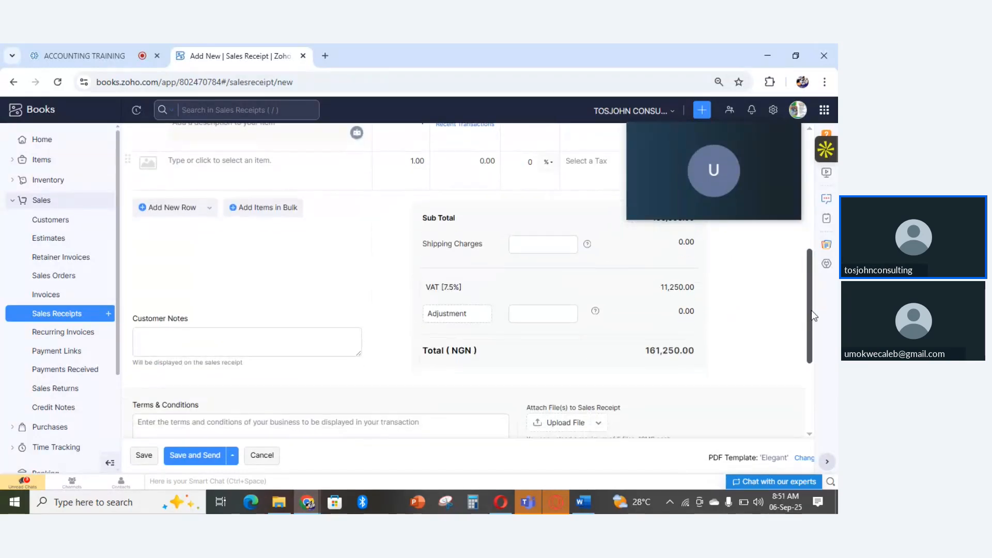
pyautogui.scroll(-4, 814, 317)
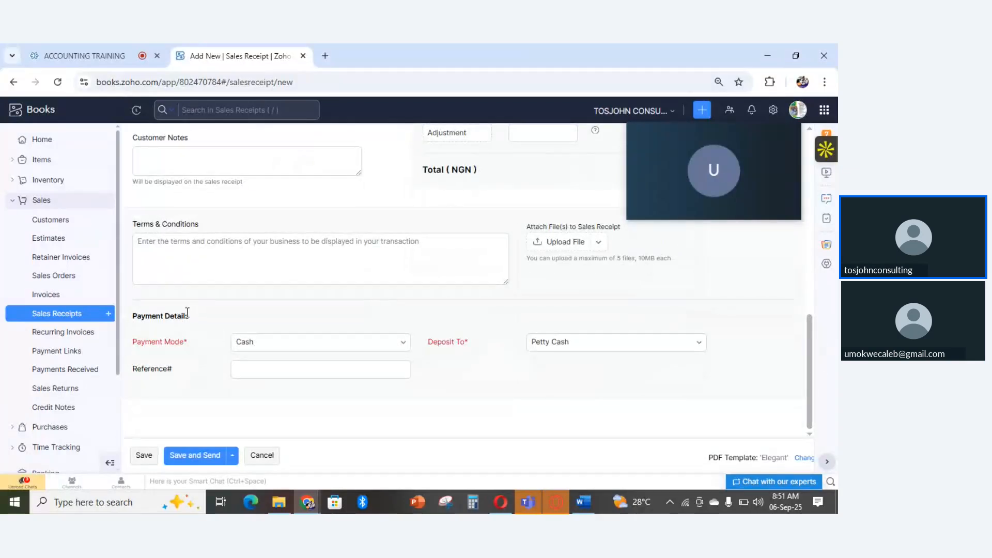
pyautogui.click(298, 345)
pyautogui.click(298, 346)
pyautogui.click(298, 345)
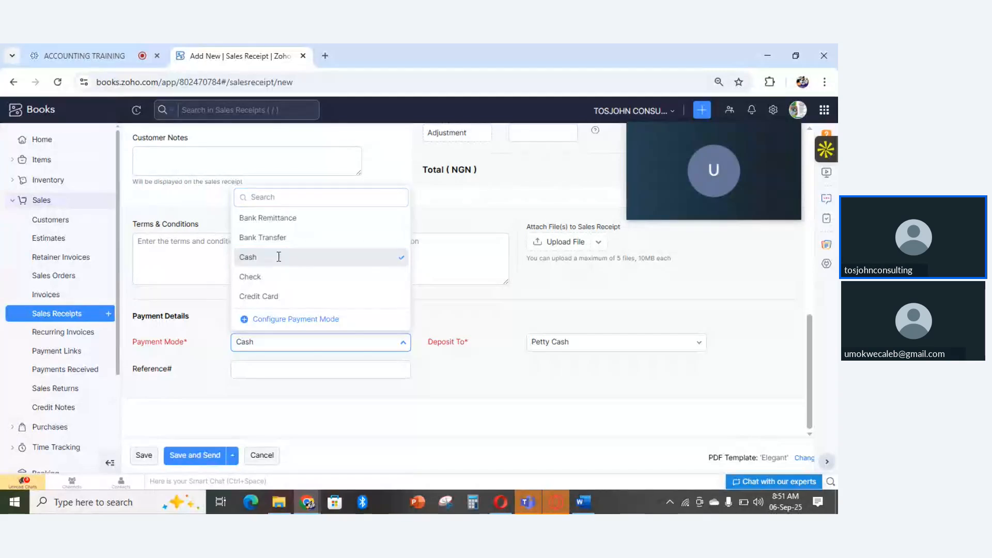
pyautogui.click(279, 257)
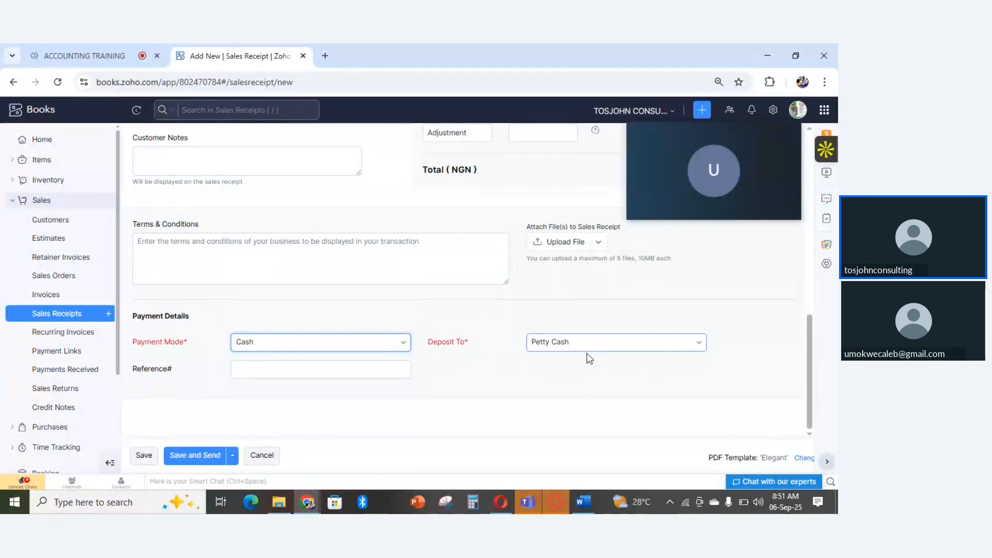
pyautogui.click(607, 351)
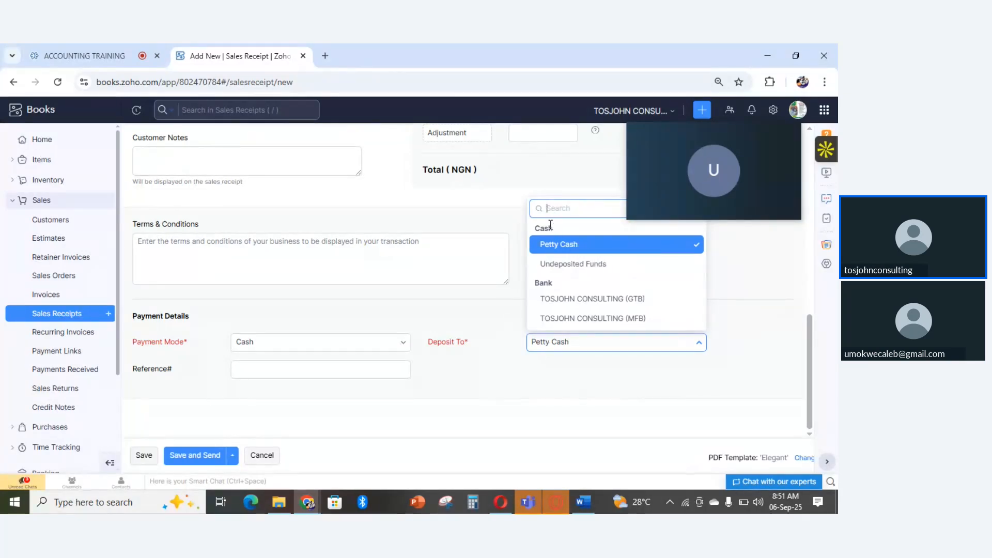
pyautogui.click(582, 252)
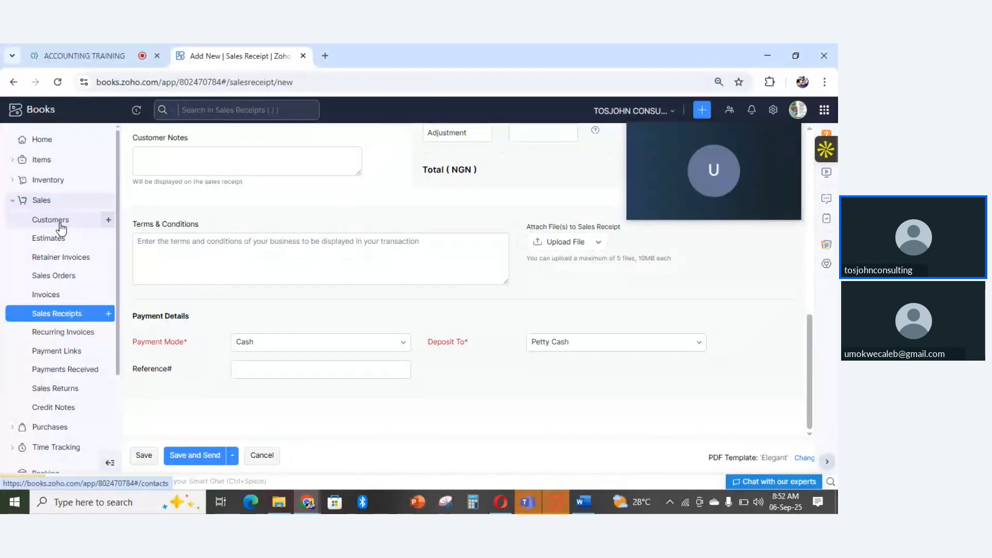
# - Leave the unsaved sales receipt for the customers list, discarding its changes
pyautogui.click(60, 222)
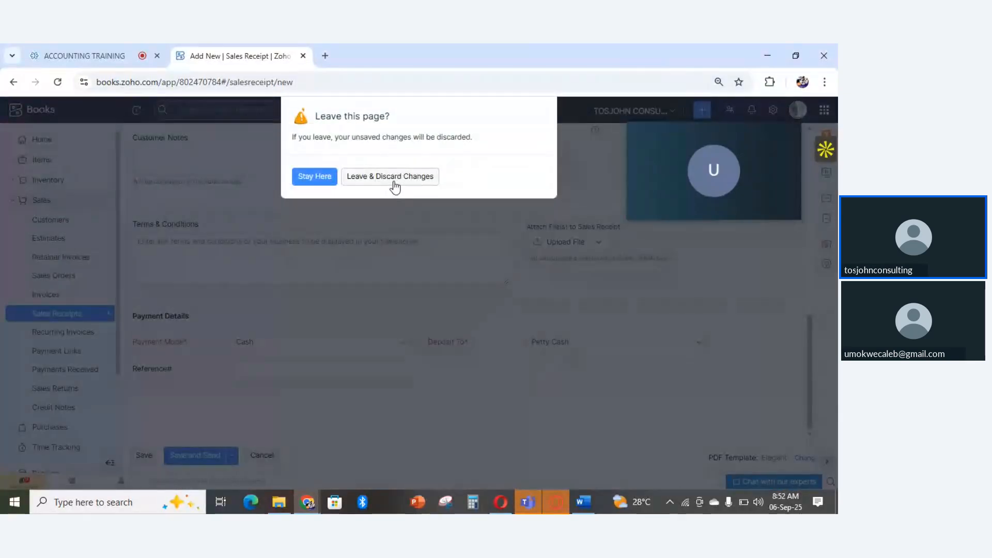
pyautogui.click(381, 177)
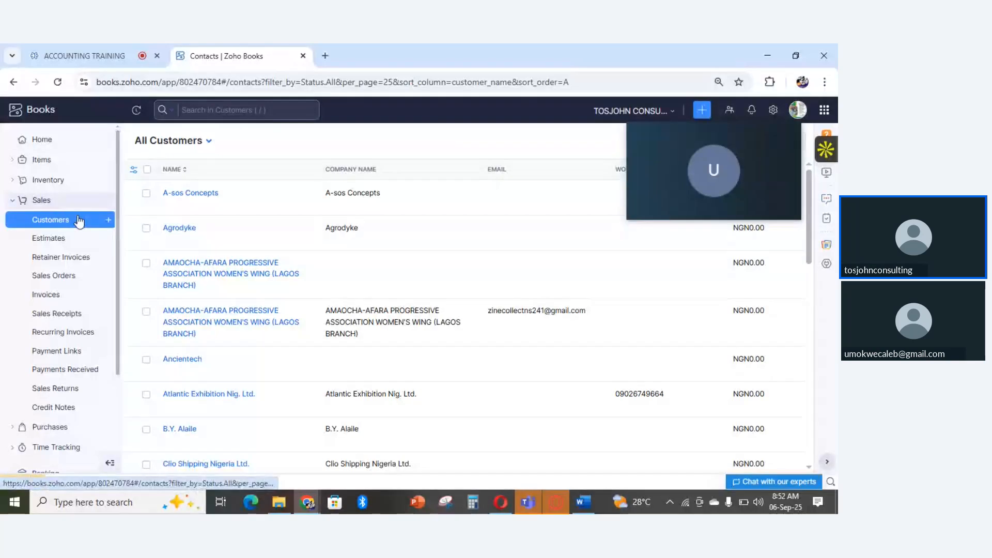
# - Open the invoices list, move the meeting thumbnail aside and start a new invoice
pyautogui.click(46, 295)
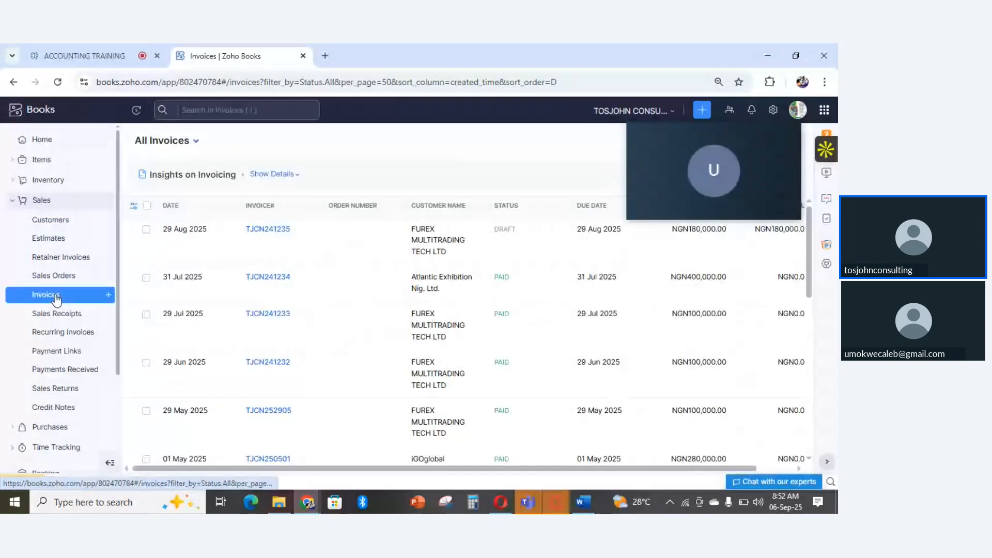
pyautogui.moveTo(665, 141)
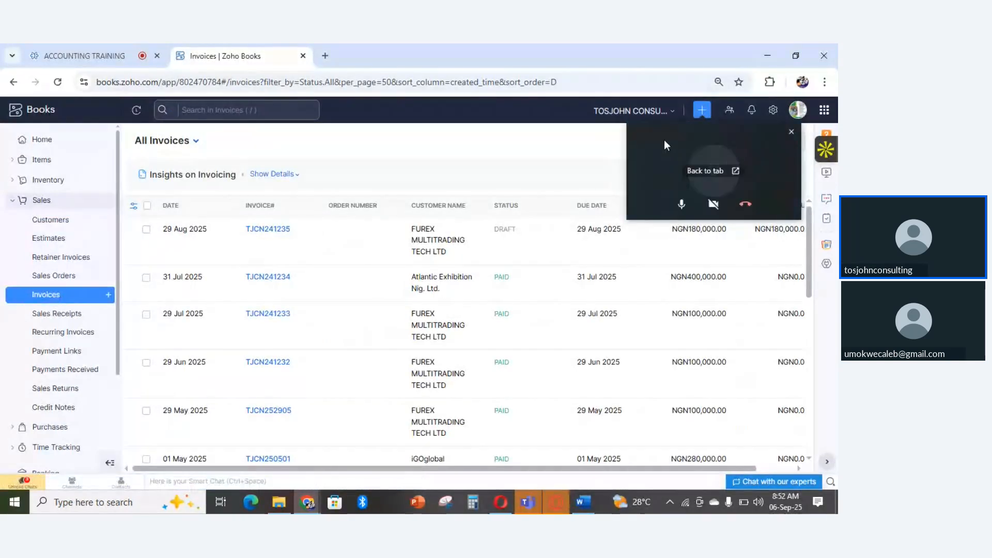
pyautogui.moveTo(662, 144); pyautogui.dragTo(612, 212)
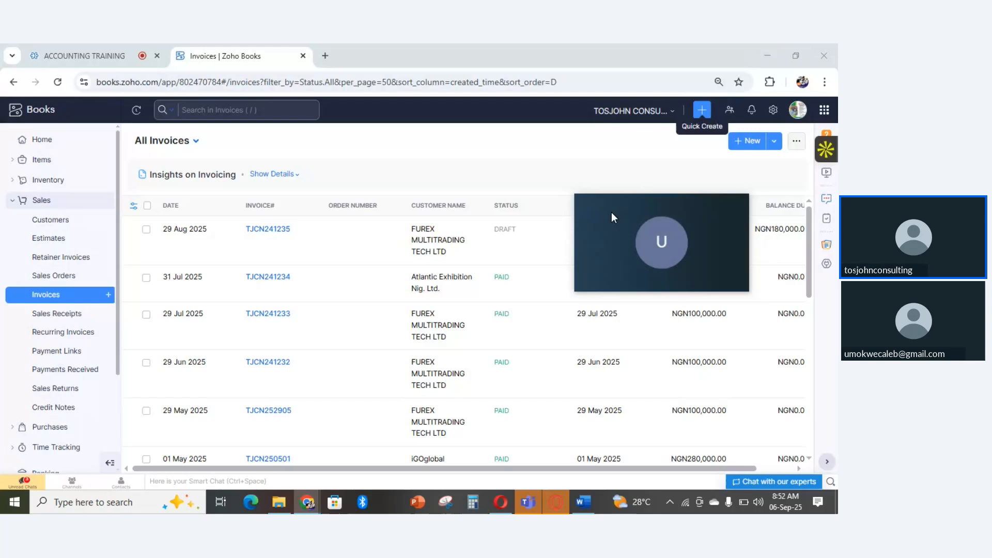
pyautogui.click(751, 147)
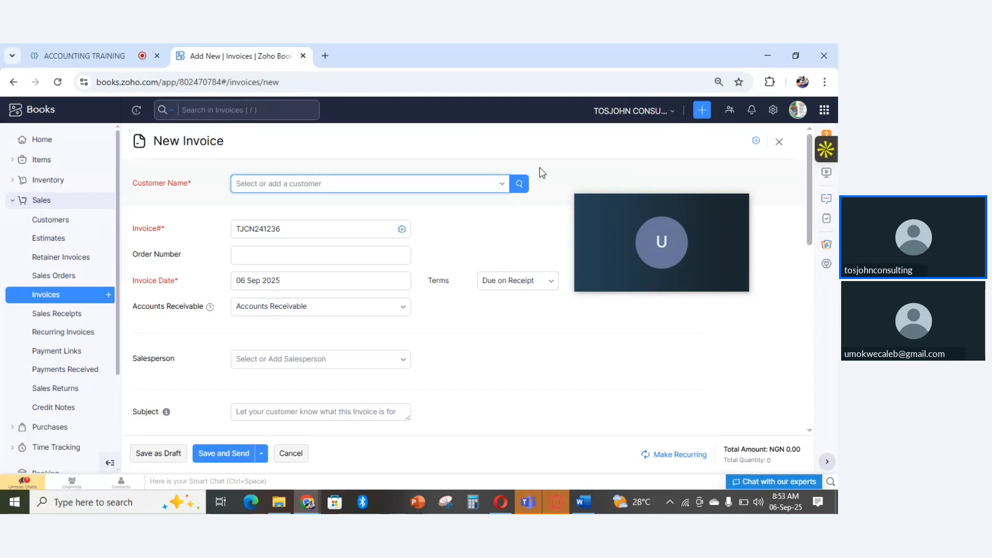
# - Look through the customer choices for the new invoice and open the form for adding a new customer
pyautogui.click(404, 187)
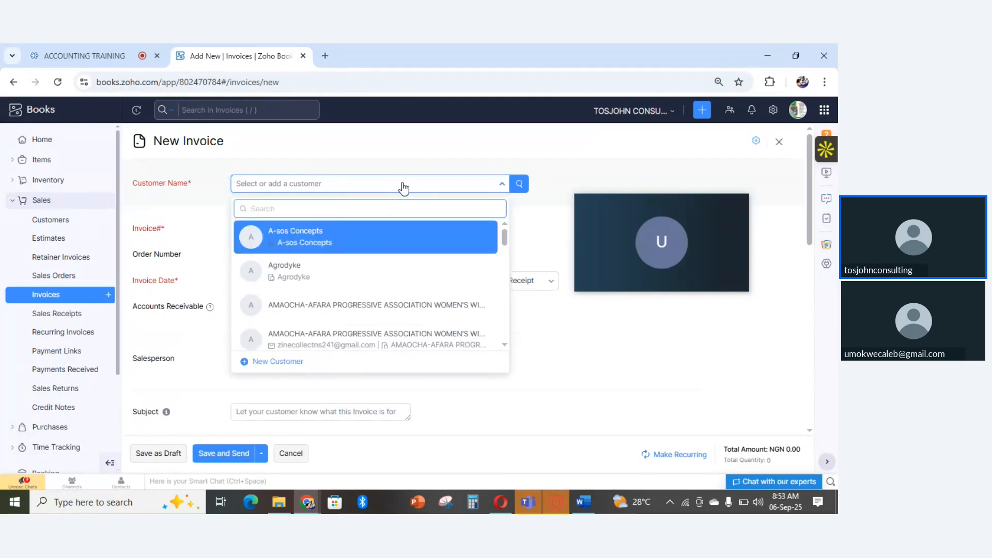
pyautogui.click(403, 188)
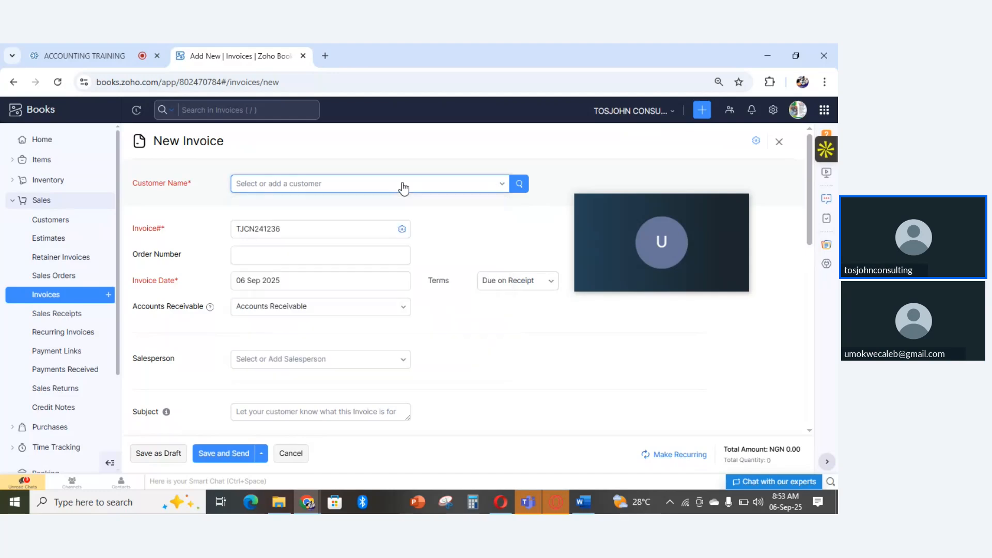
pyautogui.click(404, 188)
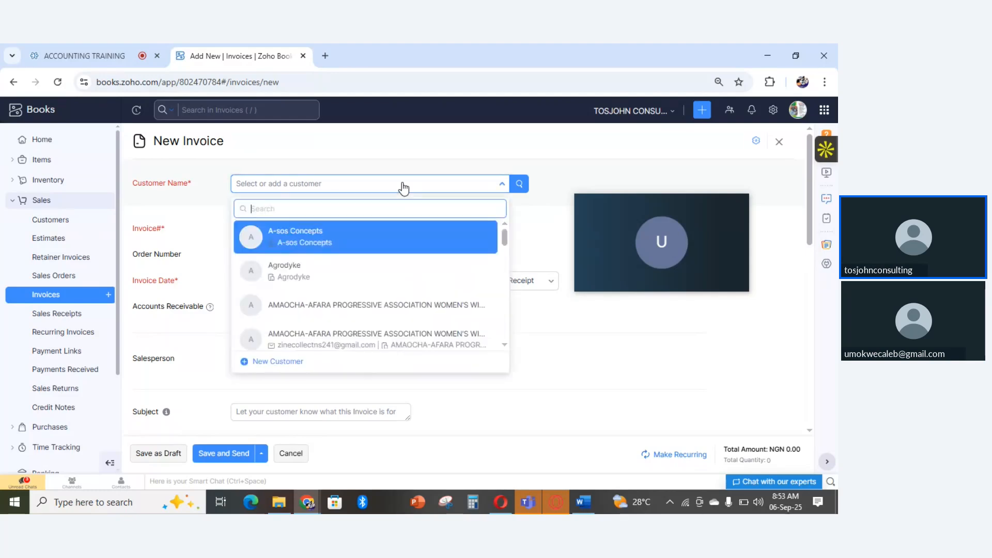
pyautogui.click(278, 363)
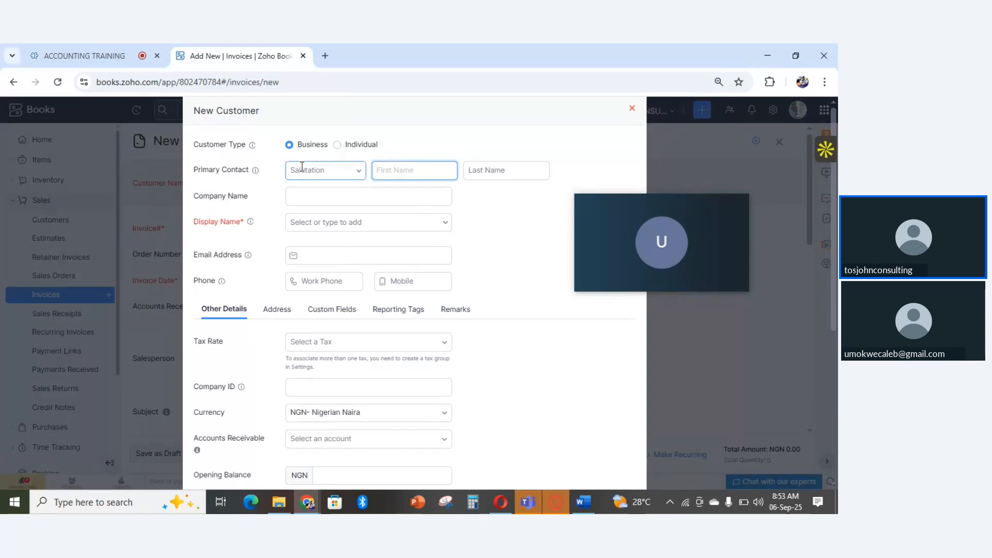
# - In the new customer form, set the primary contact's salutation to Mr. and choose Mr. as the display name
pyautogui.click(355, 165)
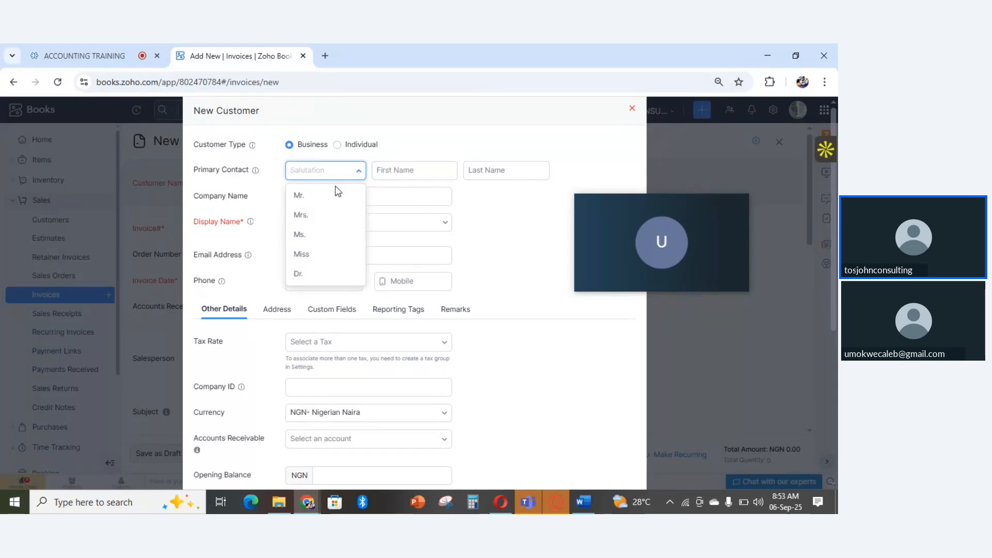
pyautogui.click(315, 195)
pyautogui.click(383, 170)
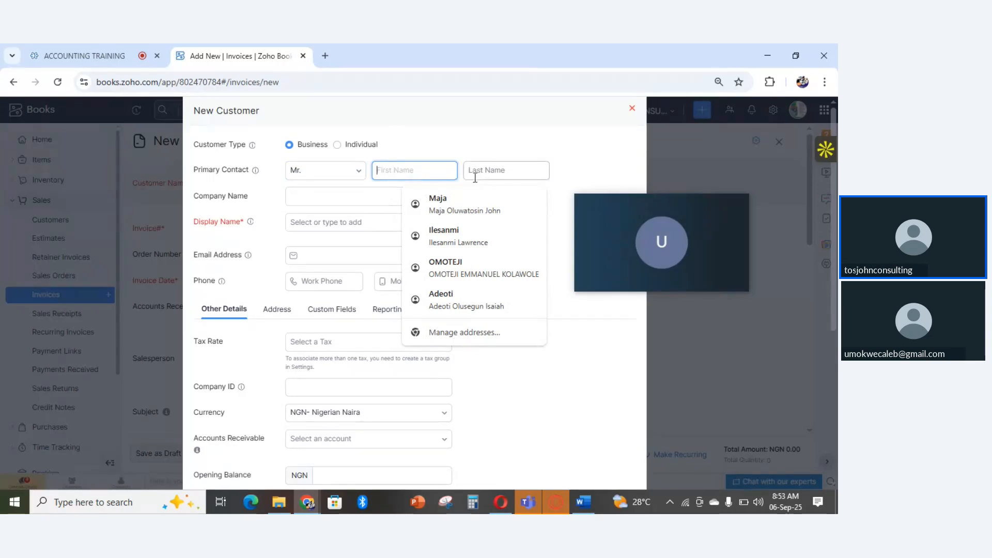
pyautogui.click(464, 146)
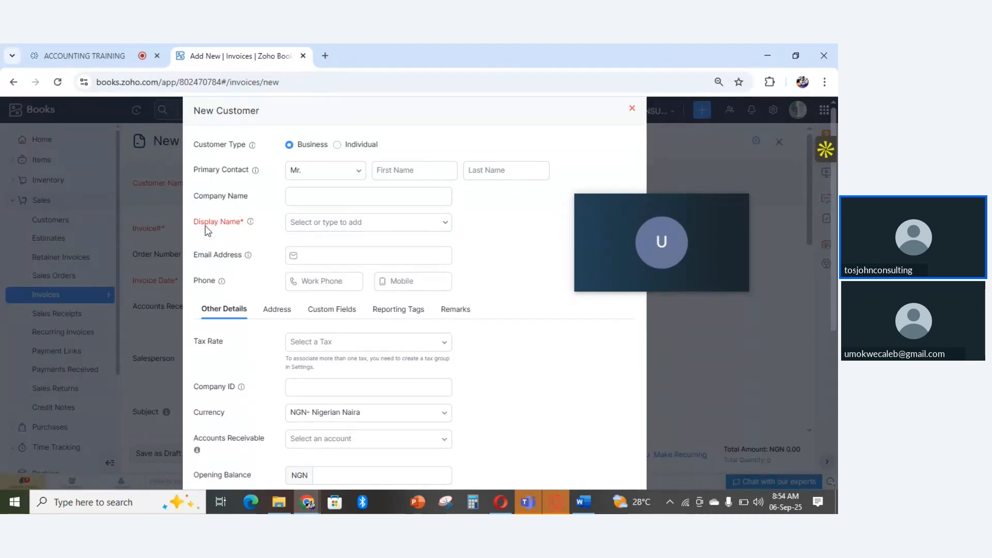
pyautogui.click(340, 218)
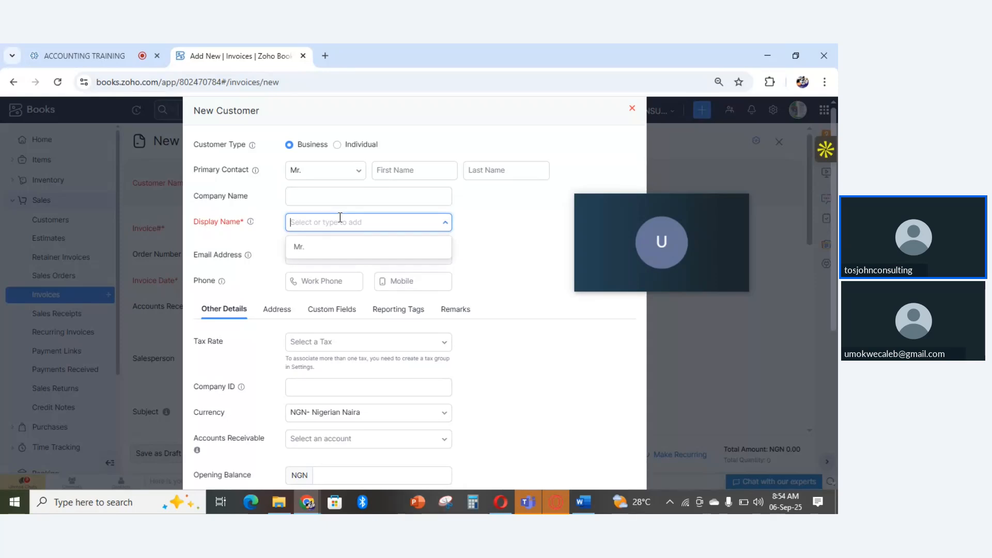
pyautogui.click(310, 249)
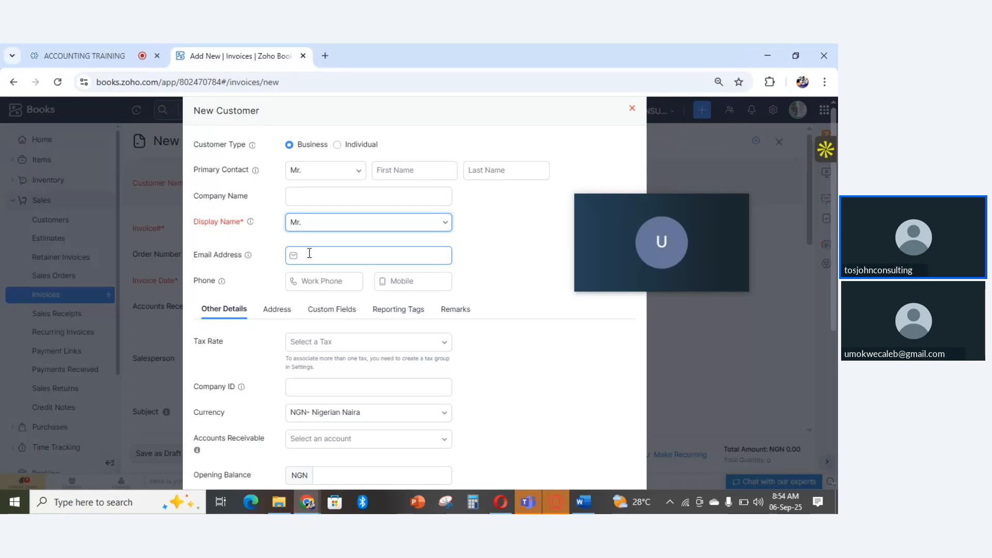
# - Review the phone and remaining detail fields of the new customer form, and cancel it without saving
pyautogui.click(306, 281)
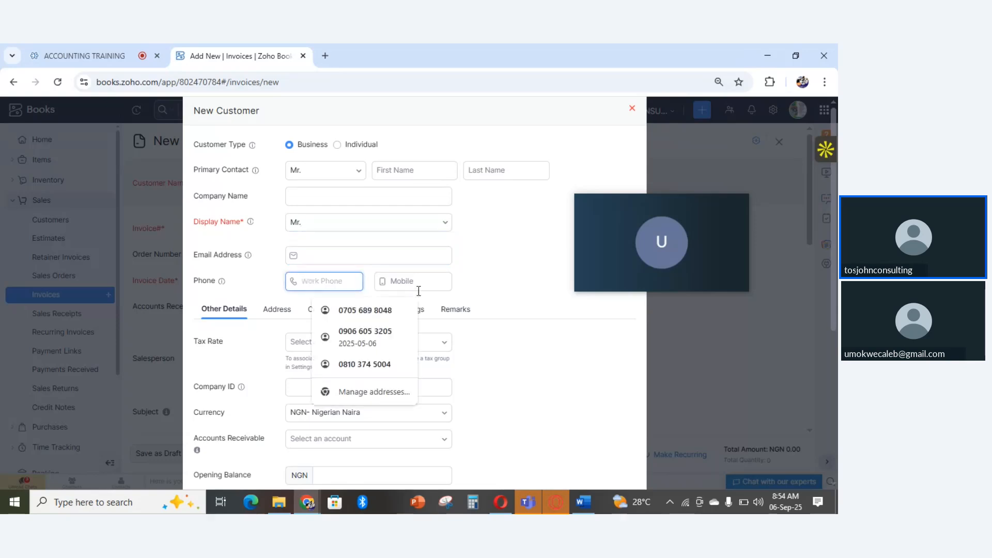
pyautogui.click(554, 388)
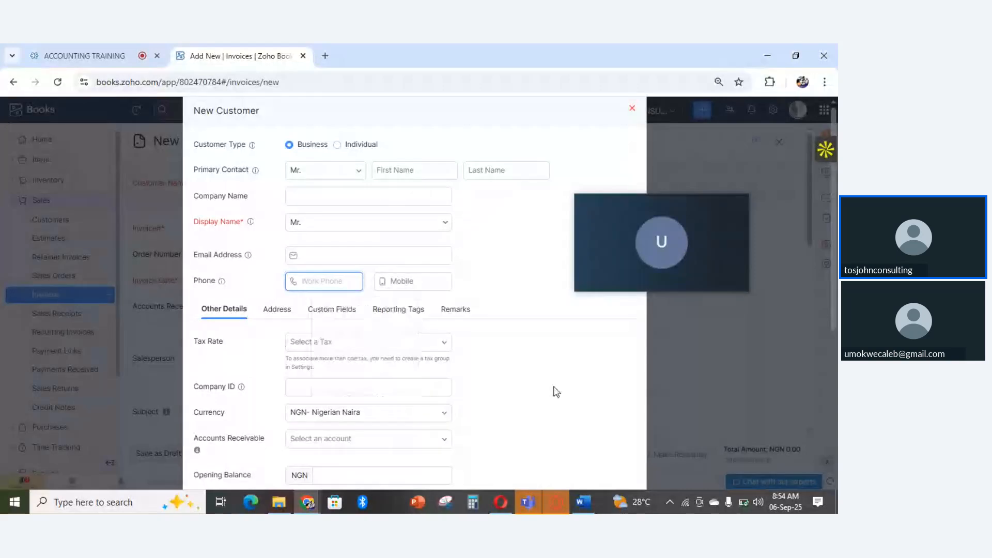
pyautogui.click(552, 342)
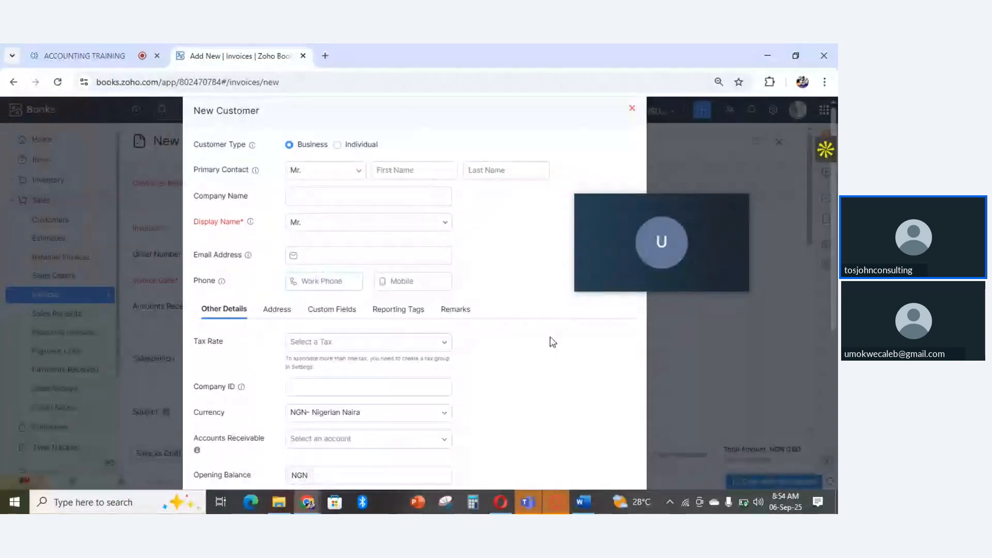
pyautogui.scroll(-5, 552, 341)
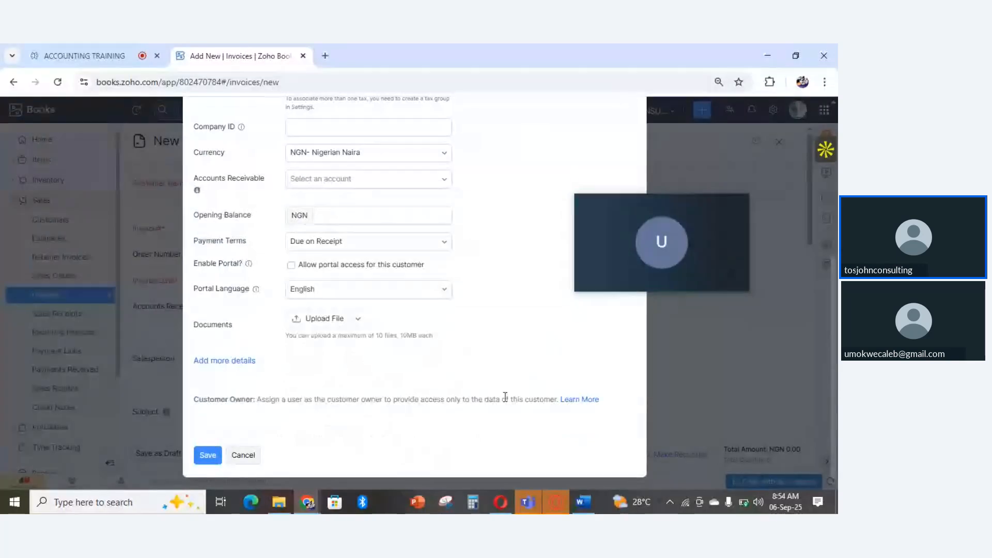
pyautogui.click(246, 461)
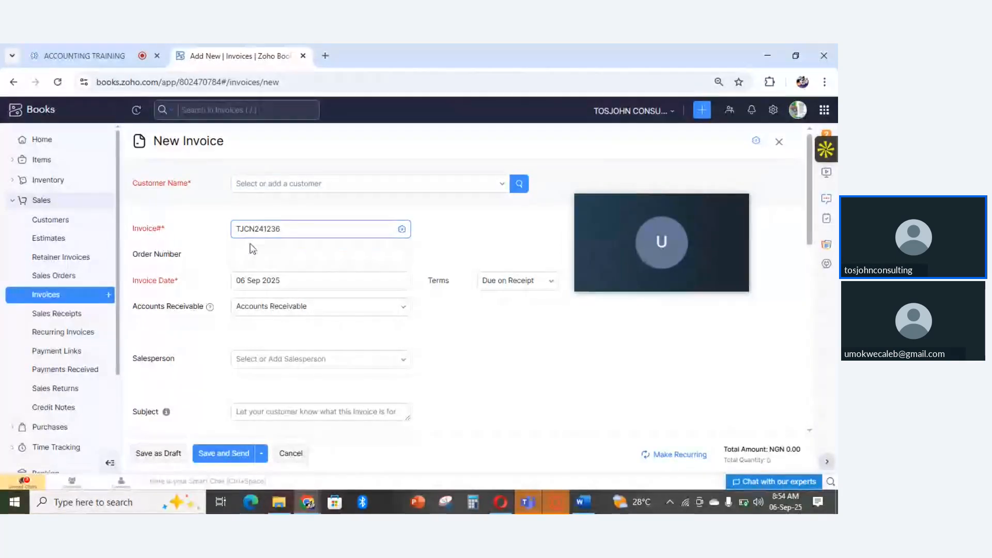
# - Check the new invoice's number, date, due date and available payment terms, with the meeting thumbnail moved out of the way
pyautogui.click(349, 236)
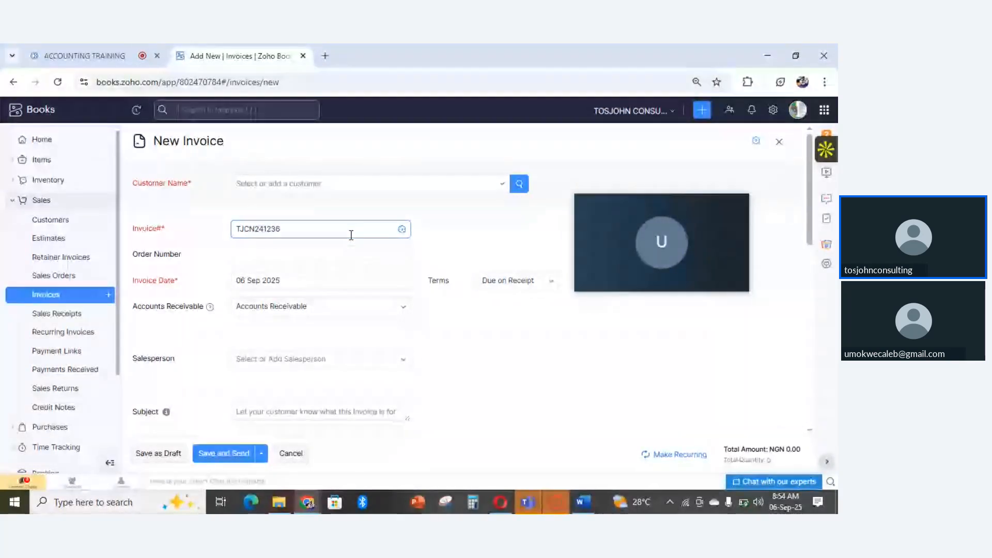
pyautogui.click(303, 281)
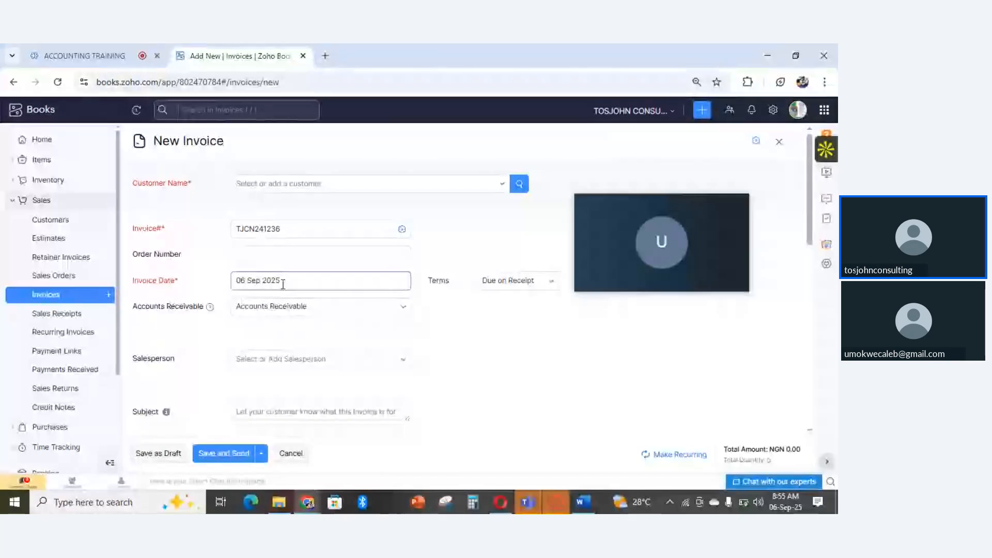
pyautogui.moveTo(643, 202); pyautogui.dragTo(660, 128)
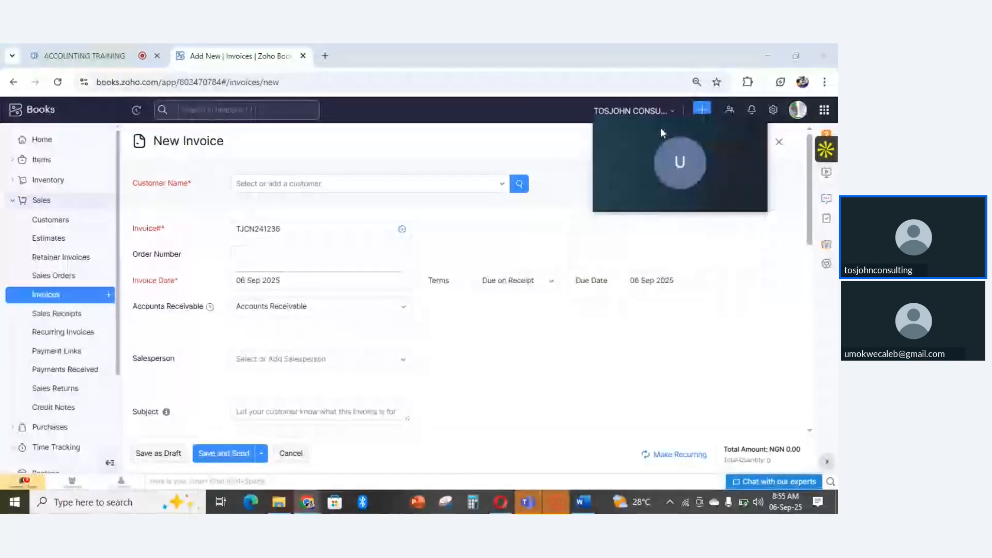
pyautogui.click(551, 284)
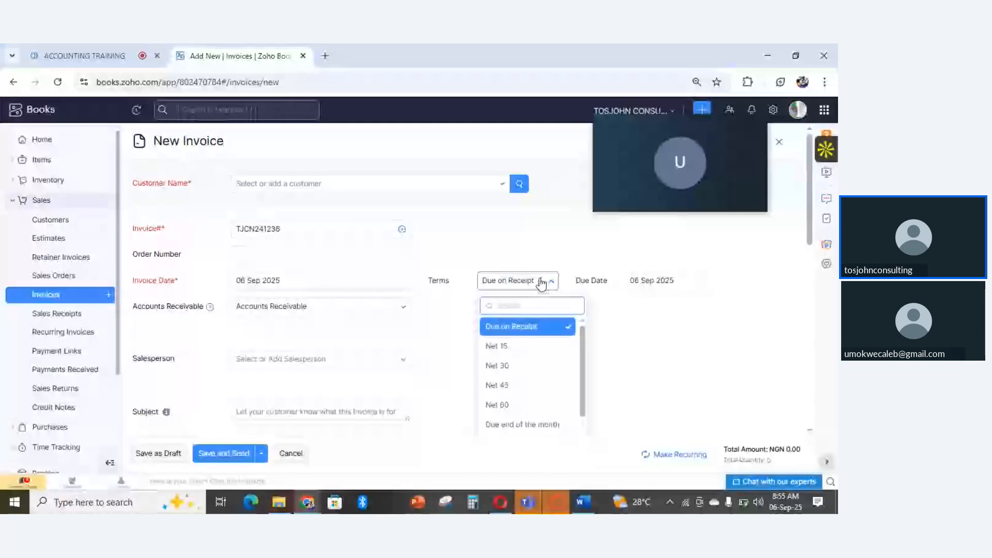
pyautogui.click(647, 314)
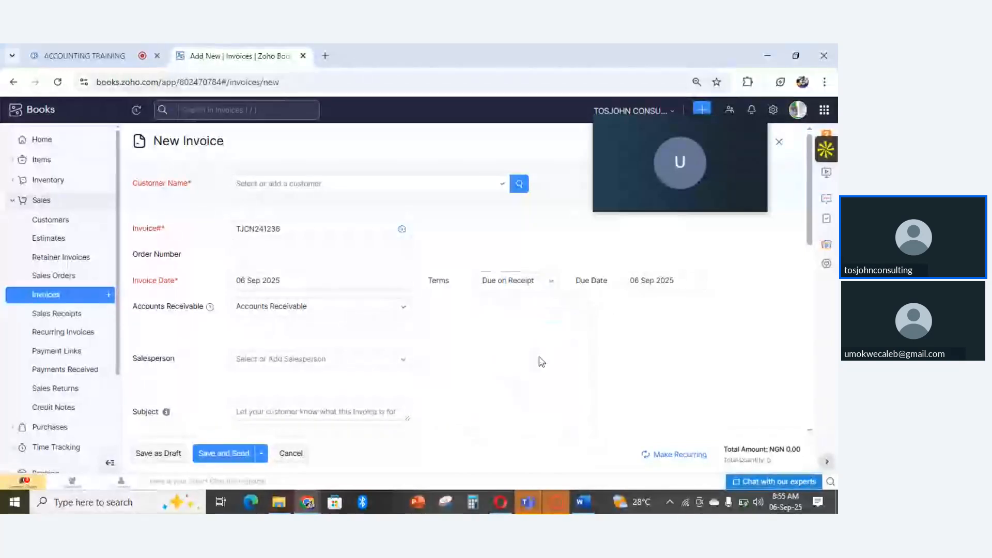
# - Select Accounts Receivable as the invoice's receivable account and look over the empty item table
pyautogui.click(293, 313)
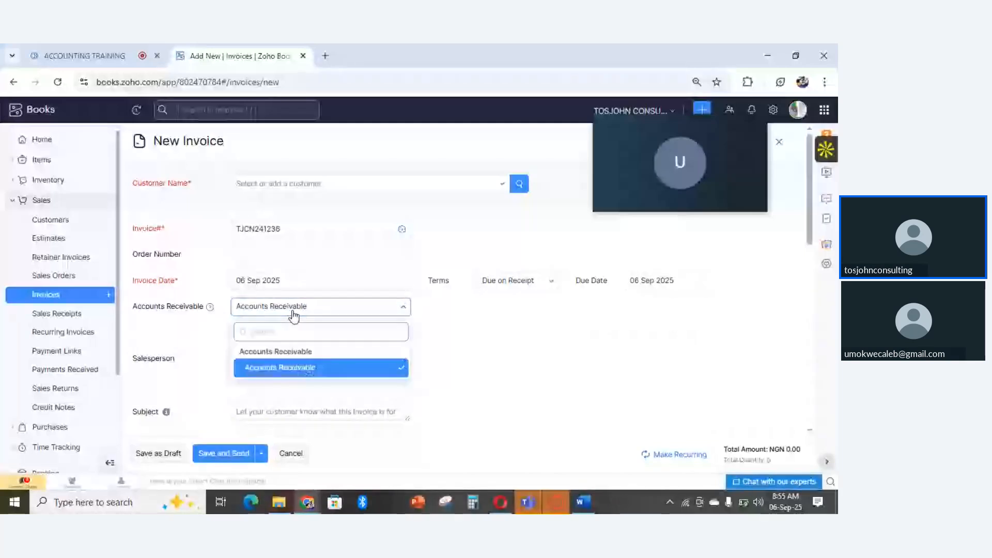
pyautogui.click(288, 368)
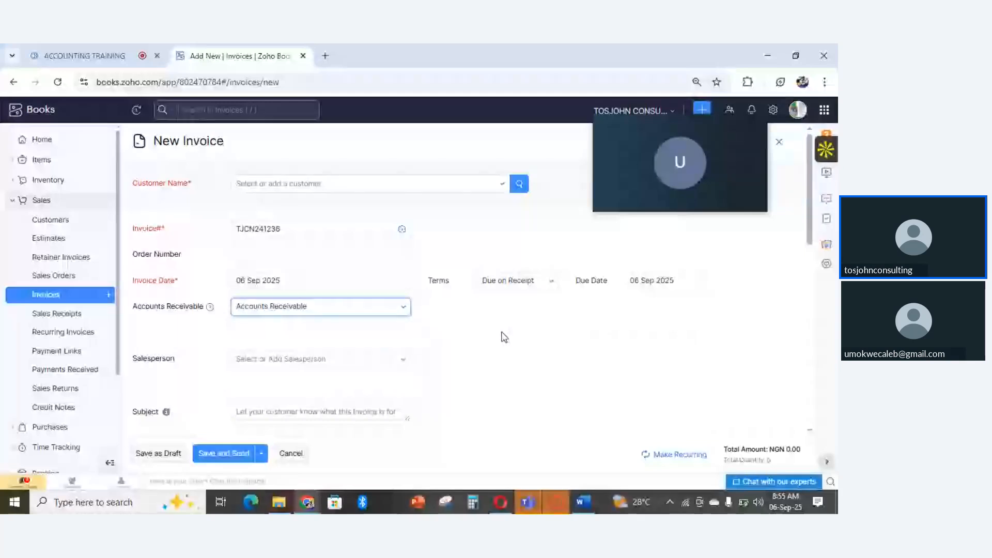
pyautogui.moveTo(810, 235); pyautogui.dragTo(819, 305)
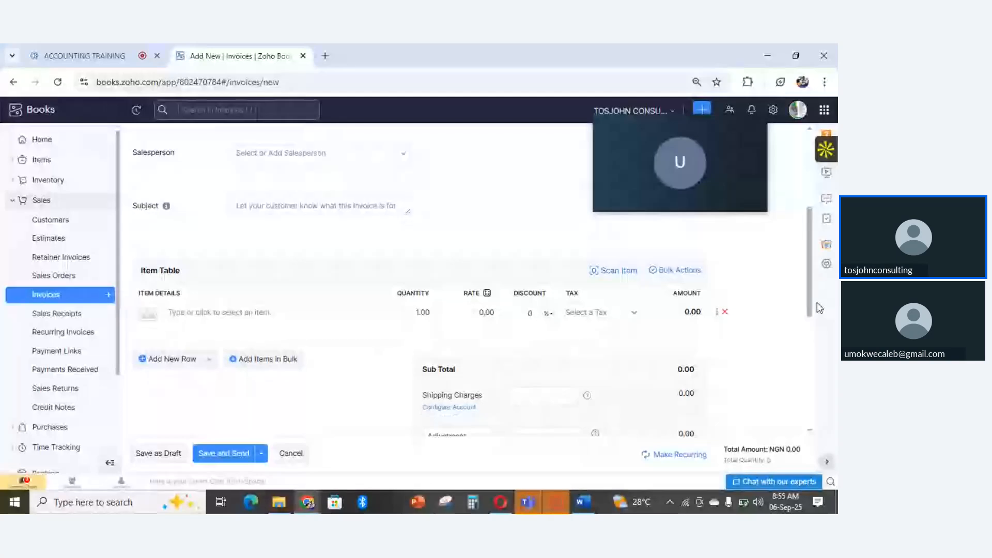
# - Add Accounting & Auditing Services as the invoice's first line item and apply VAT [7.5%] to it
pyautogui.click(182, 319)
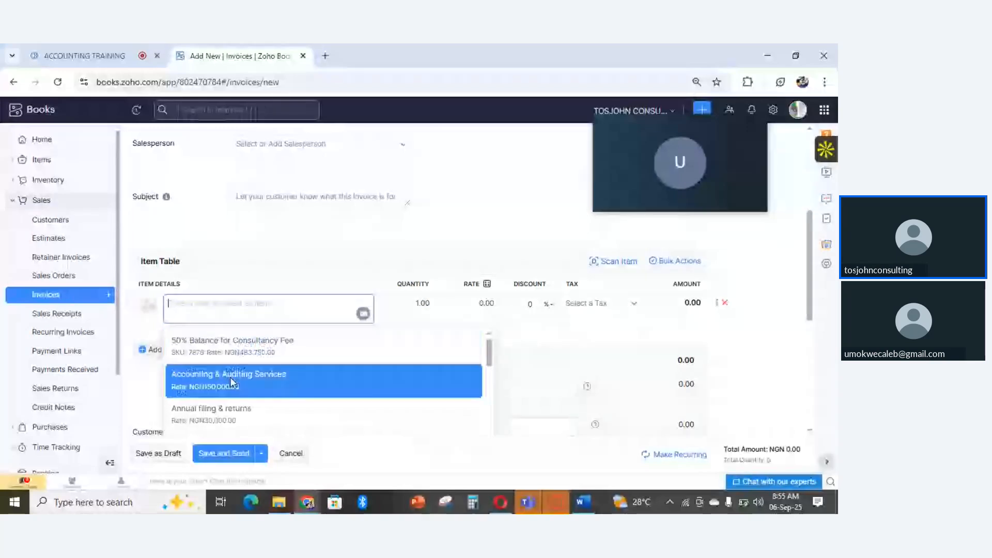
pyautogui.click(231, 383)
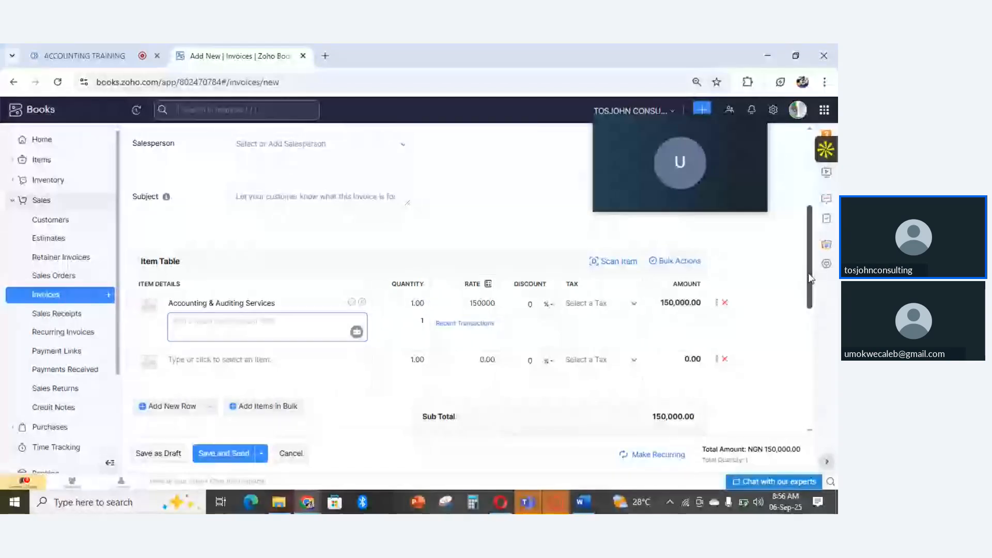
pyautogui.scroll(1, 595, 341)
pyautogui.click(594, 351)
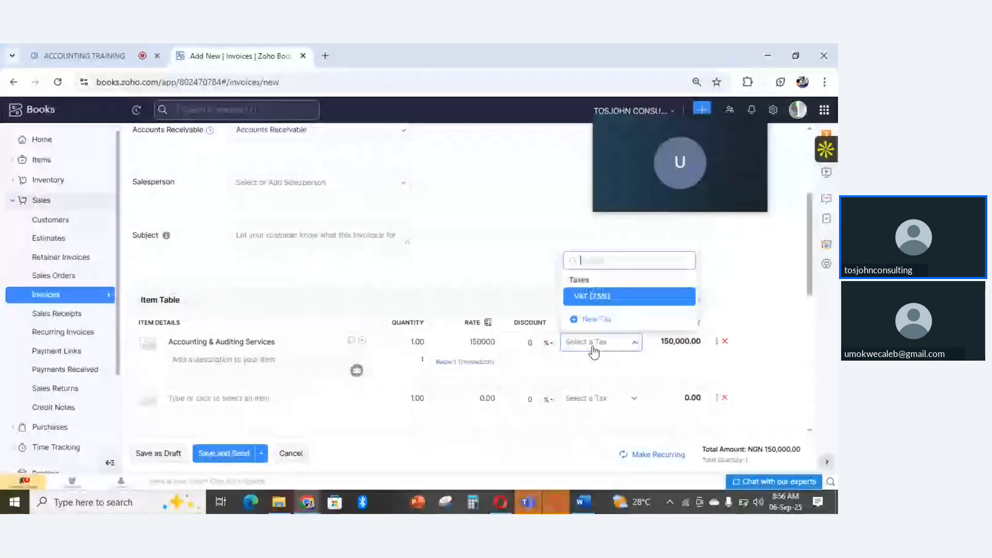
pyautogui.click(606, 300)
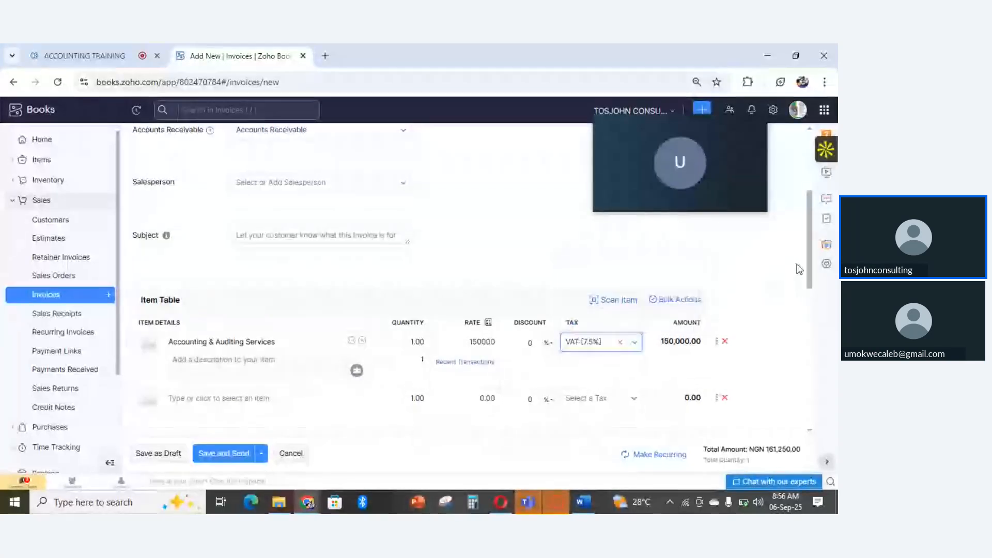
# - Review the new invoice's customer notes, terms and conditions, and file attachment section, and return to the customer and date fields
pyautogui.moveTo(812, 263); pyautogui.dragTo(814, 401)
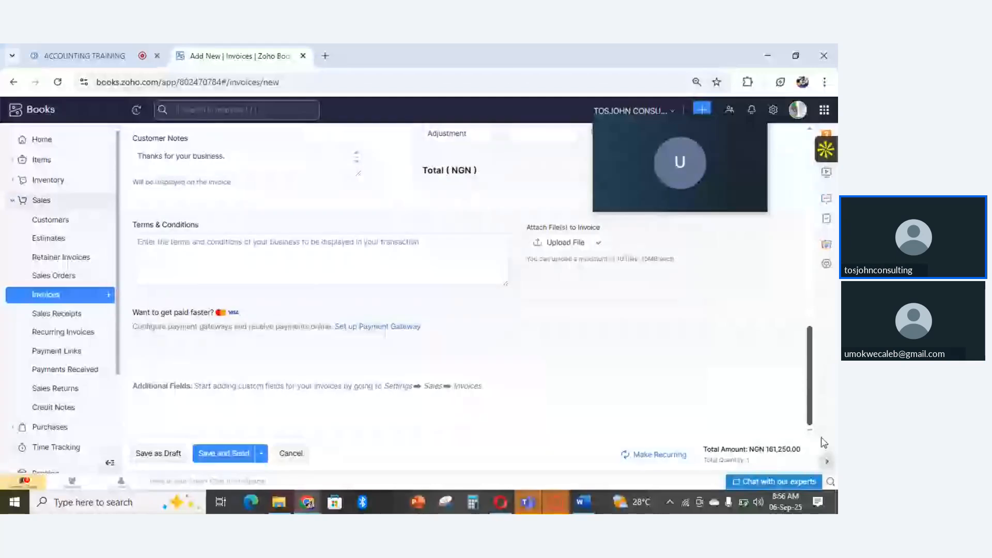
pyautogui.click(313, 240)
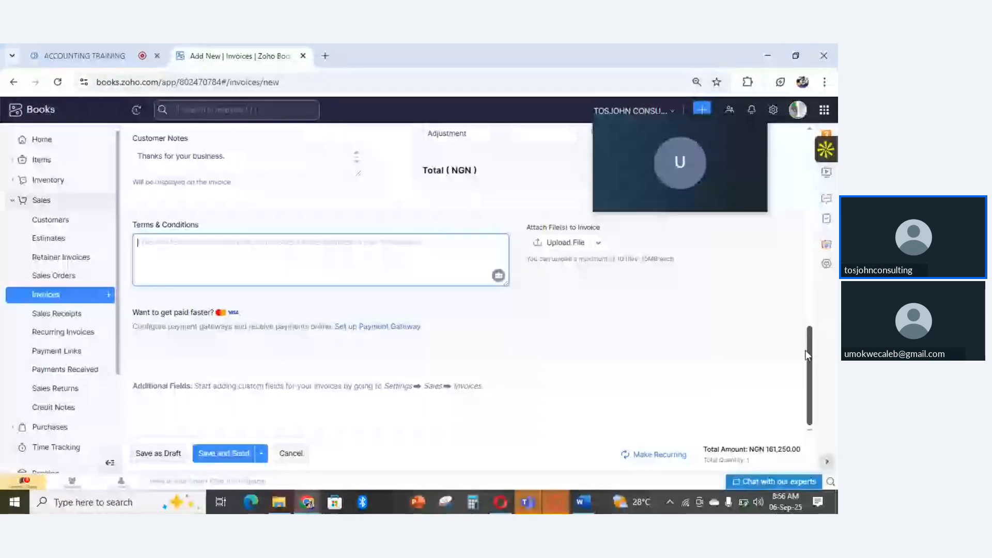
pyautogui.moveTo(805, 349); pyautogui.dragTo(780, 144)
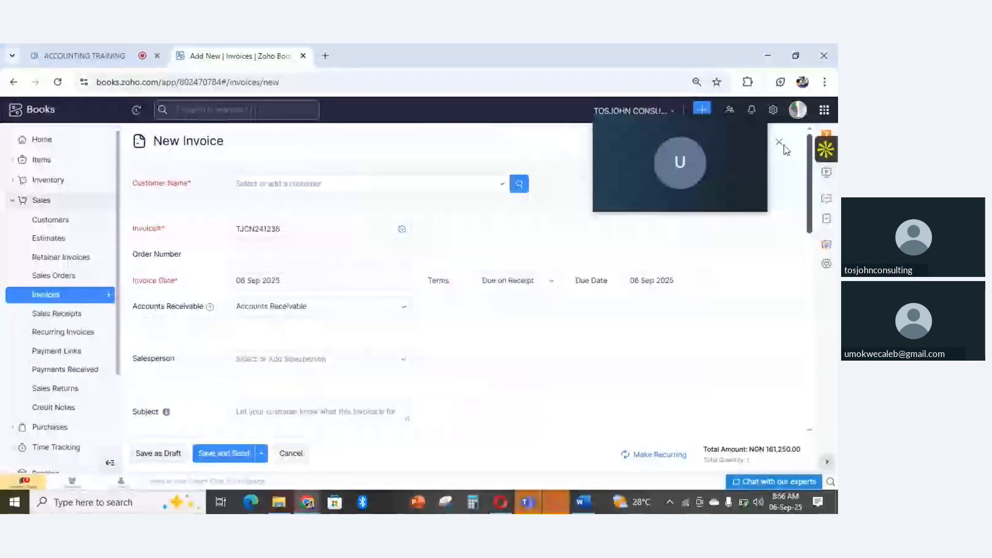